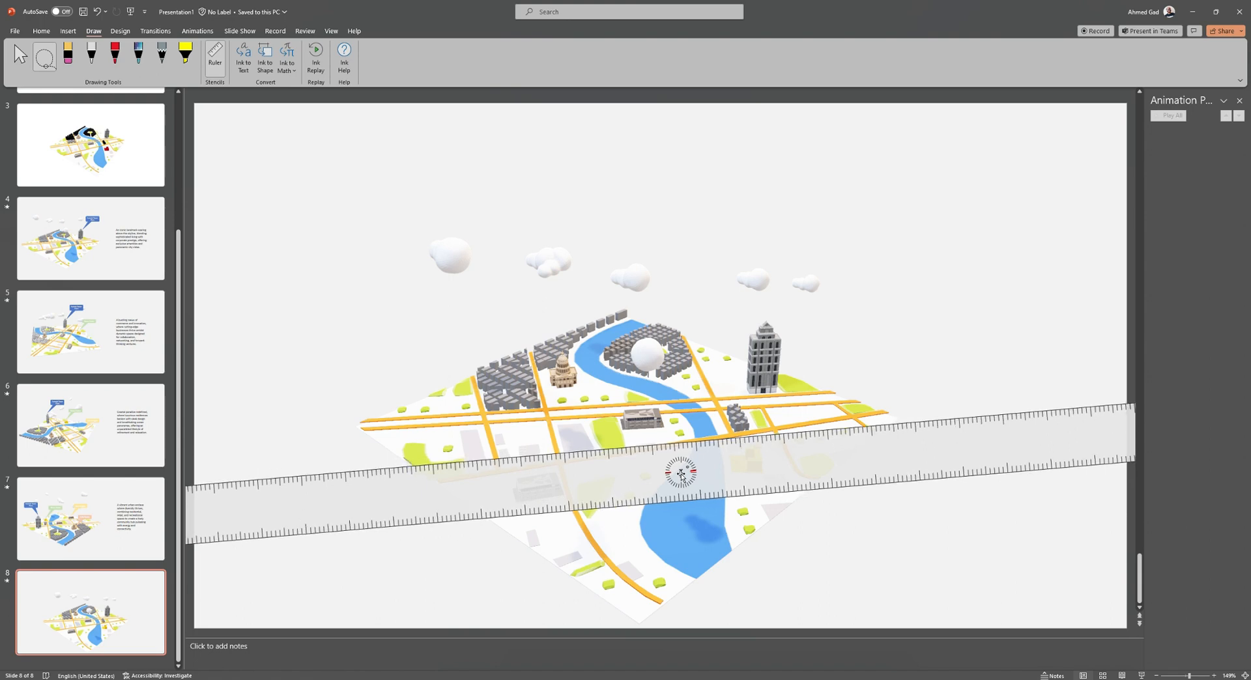
- Rotate the ruler to 76° and align it along the road running past the domed building toward the curved road
scroll(681, 473, down, 20)
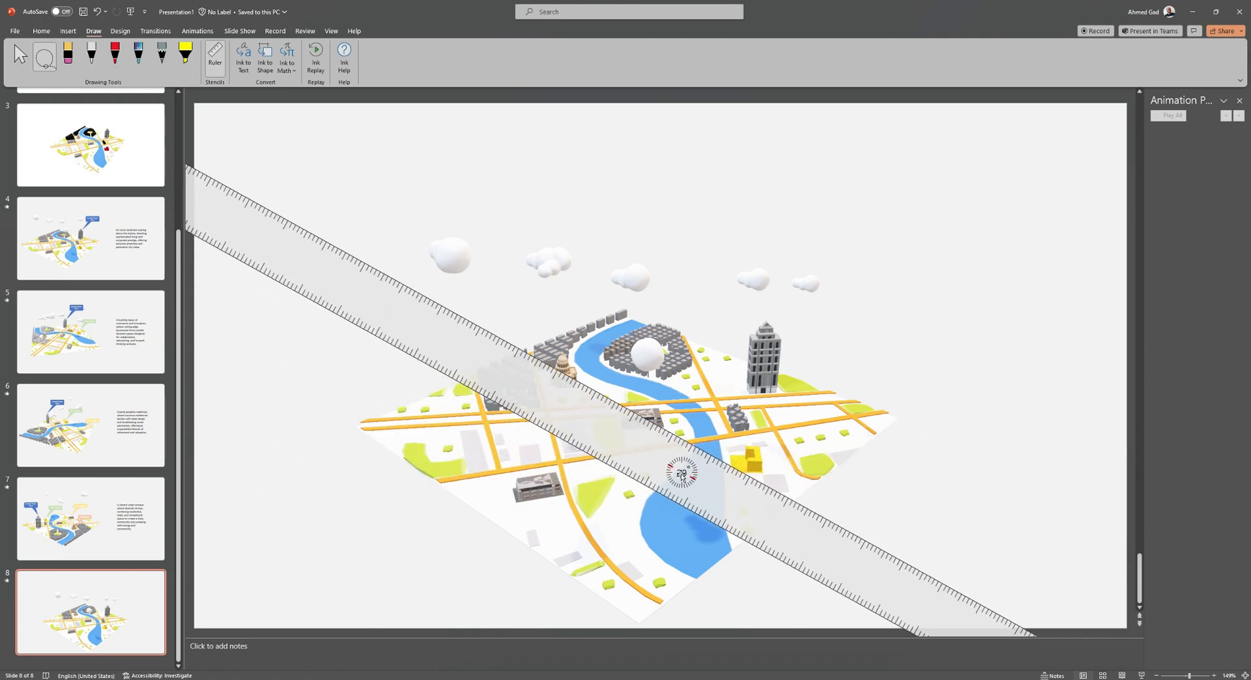
scroll(681, 474, down, 20)
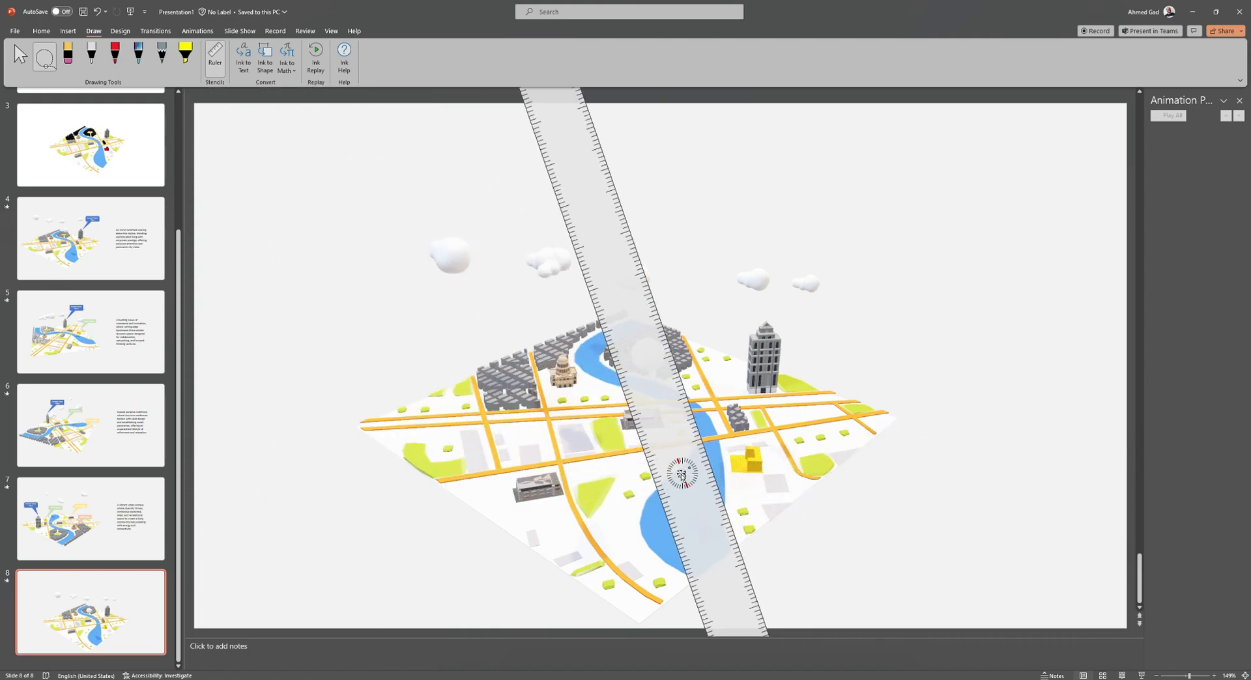
drag(681, 474, 548, 525)
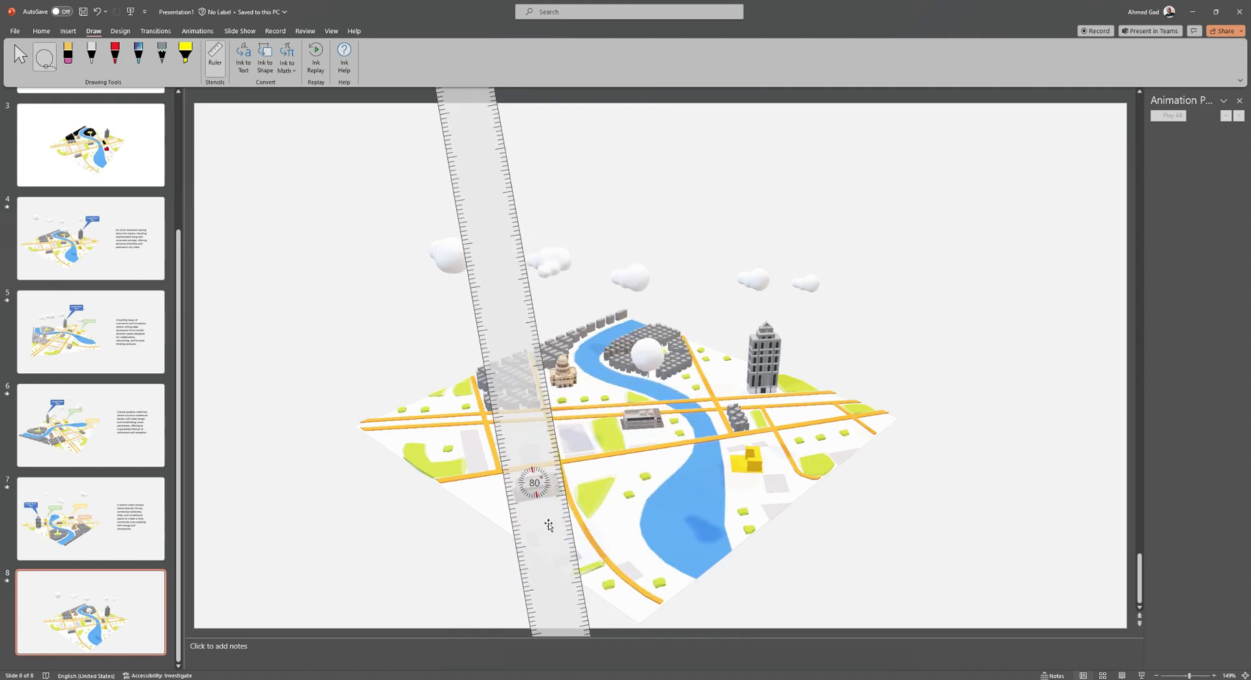
scroll(532, 485, up, 1)
scroll(531, 485, up, 3)
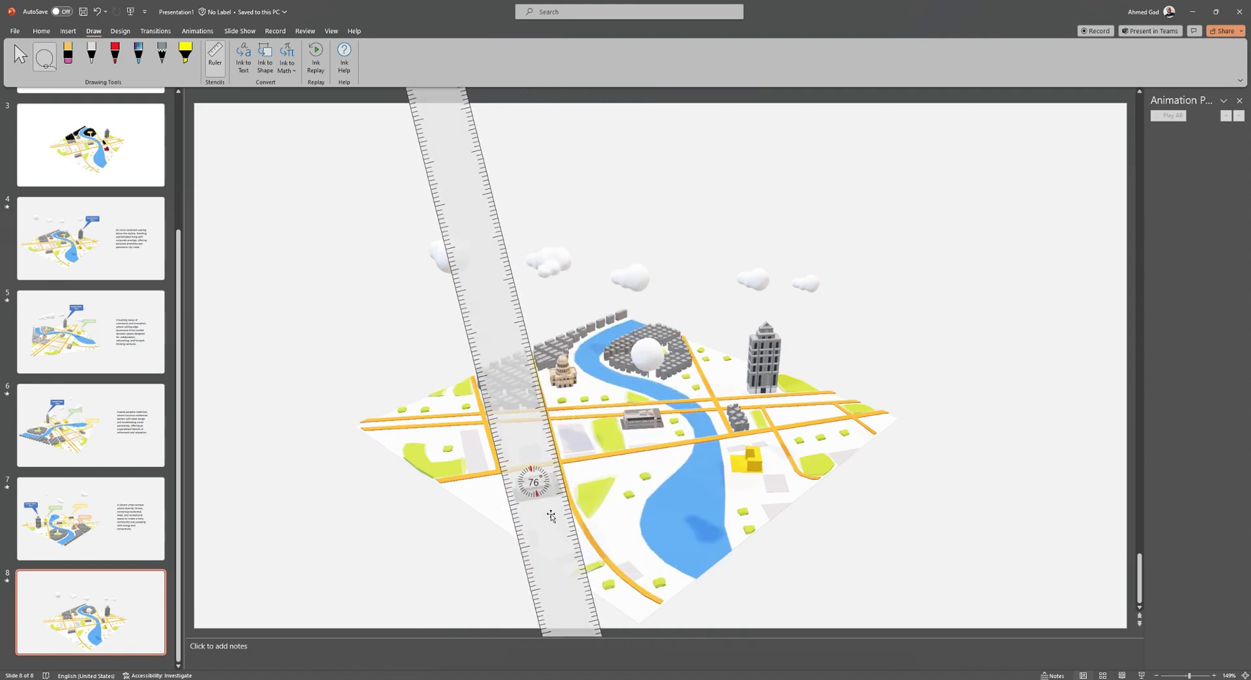
drag(546, 510, 543, 511)
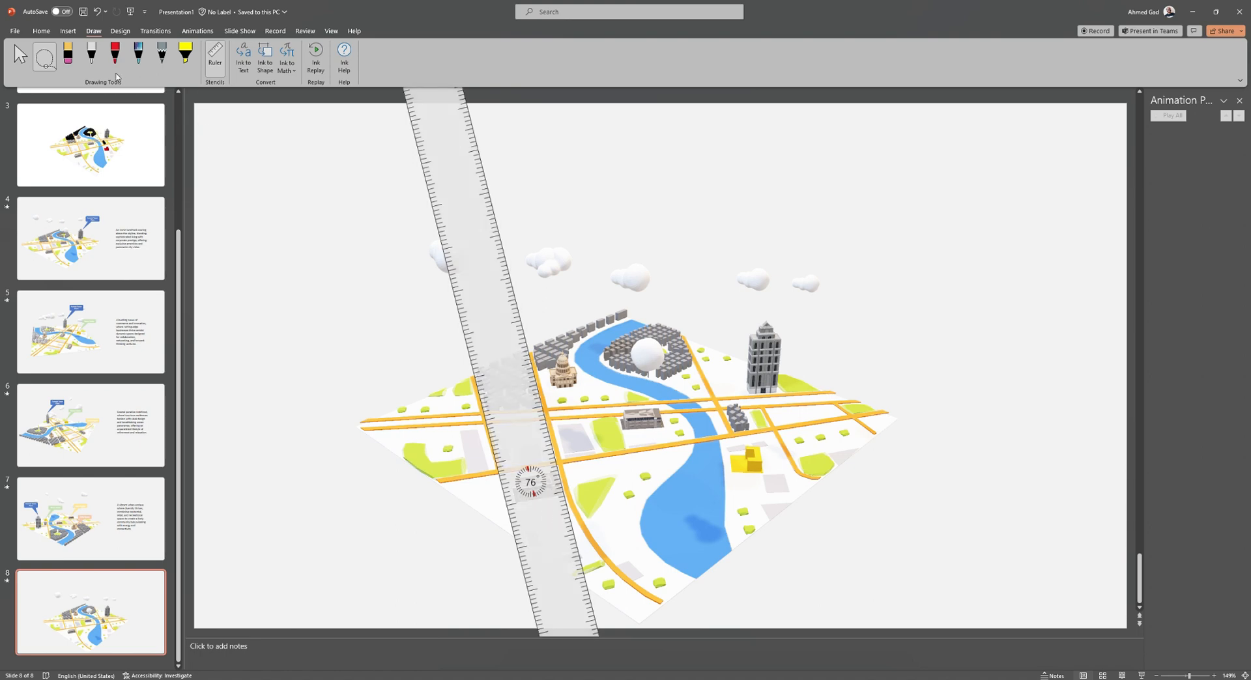
- Set the drawing pen's colour to light gray and draw dashes along the ruler on the curved road
click(93, 59)
click(100, 69)
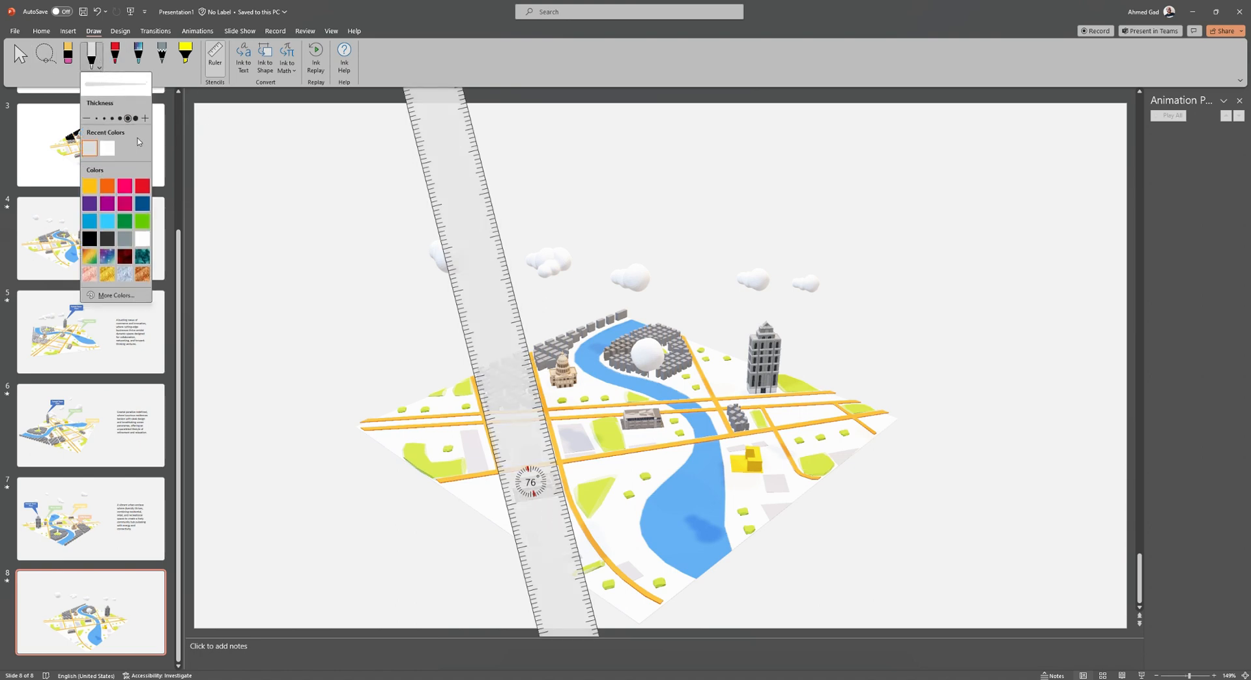
click(115, 295)
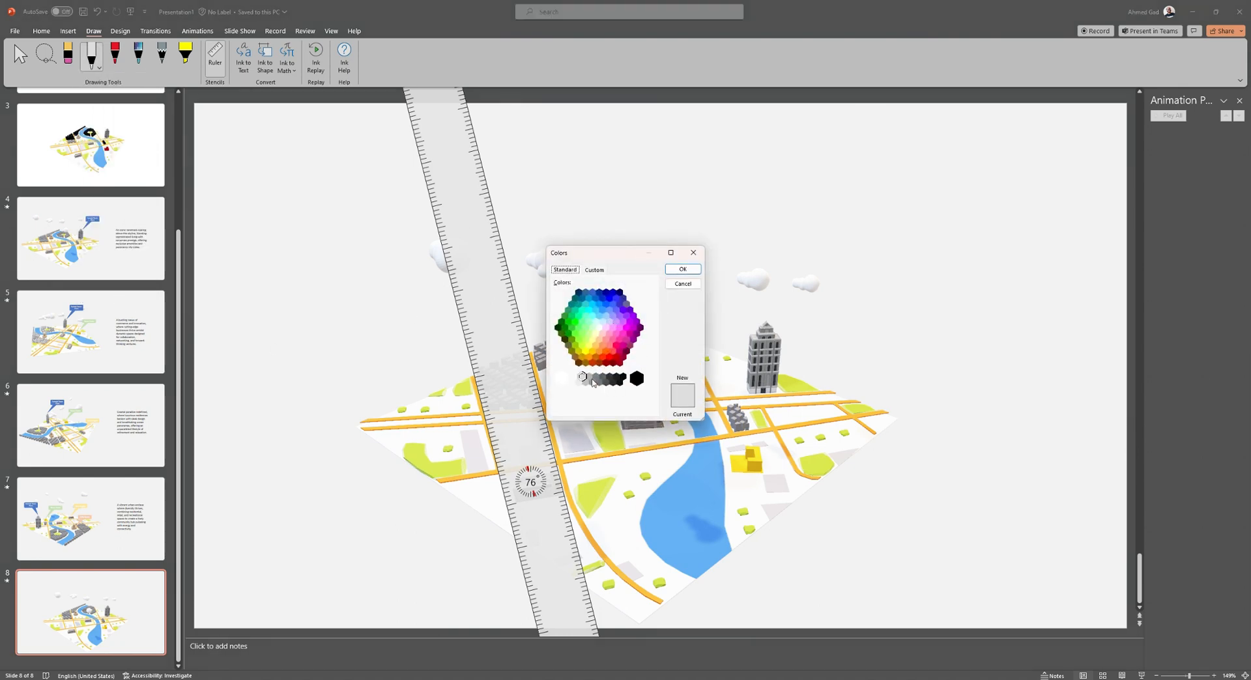
click(683, 270)
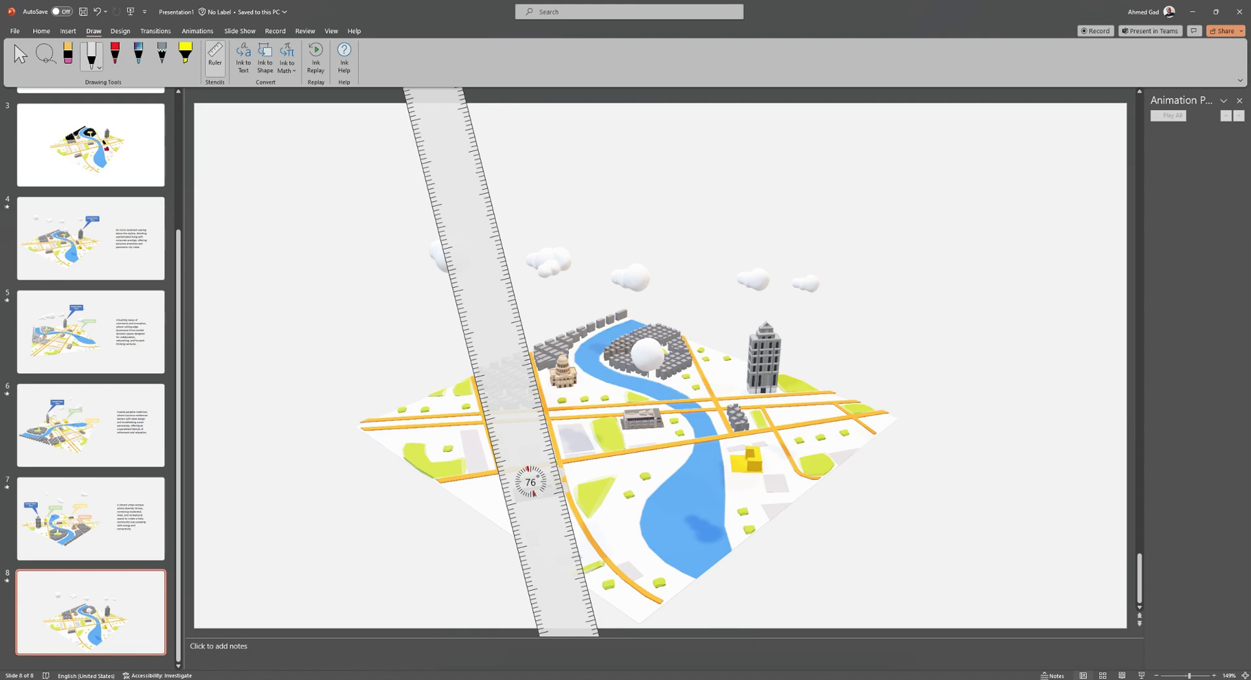
key(Escape)
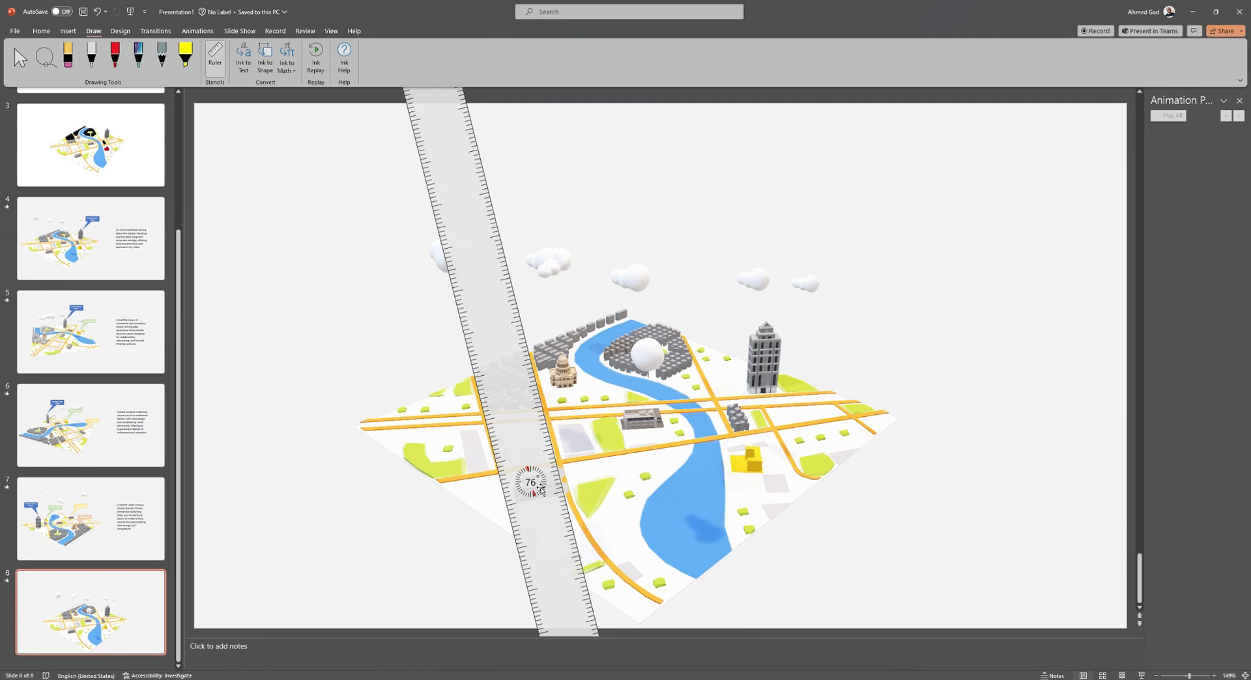
- Align the ruler at 9° along the lower cross road and draw light gray dashes on it
scroll(531, 484, down, 5)
scroll(531, 484, down, 20)
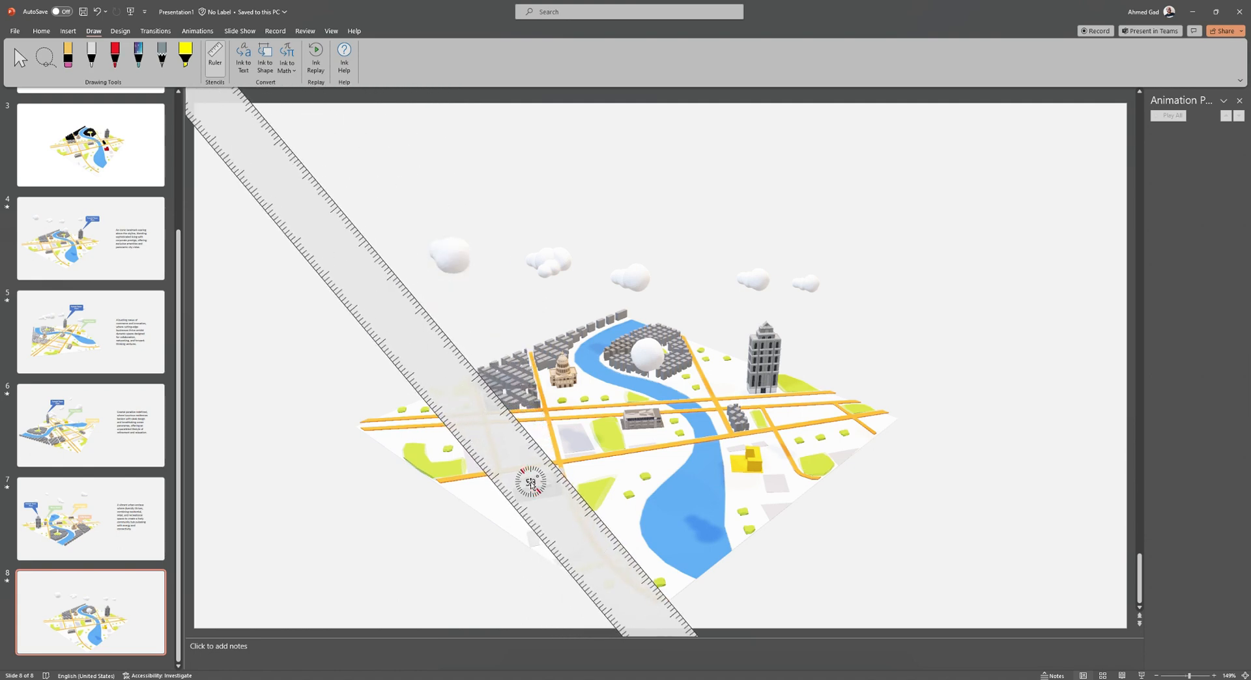
scroll(531, 484, down, 20)
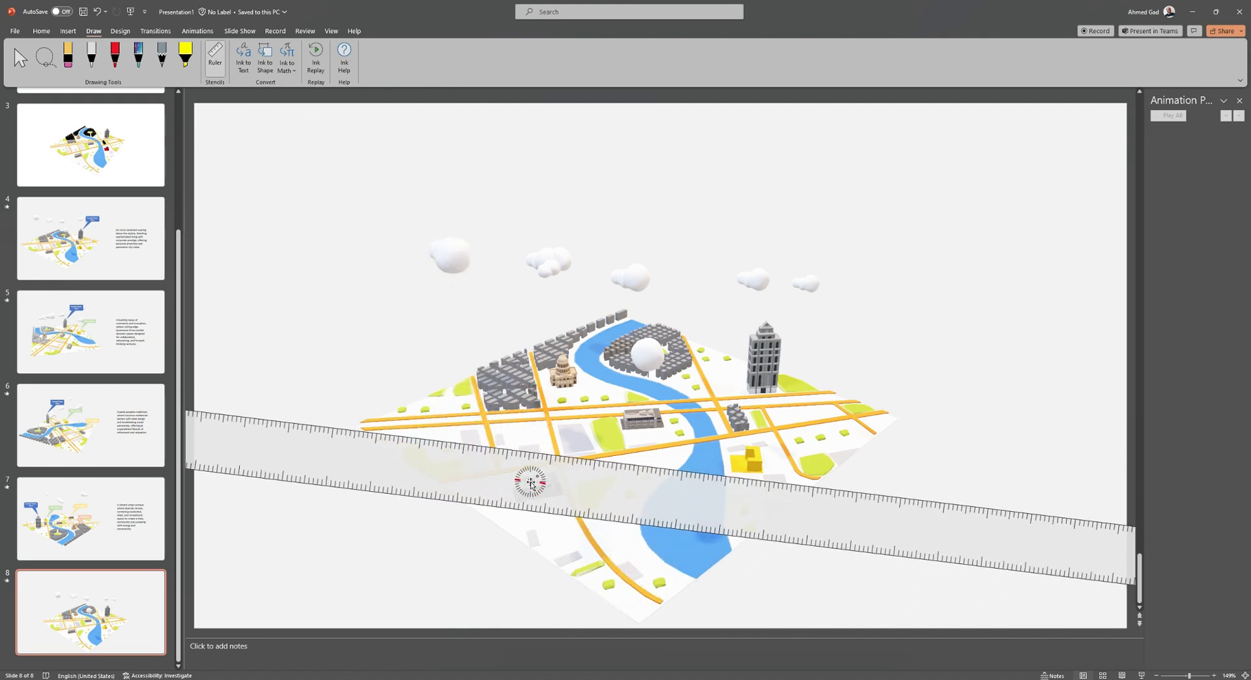
scroll(531, 484, down, 2)
drag(580, 469, 580, 485)
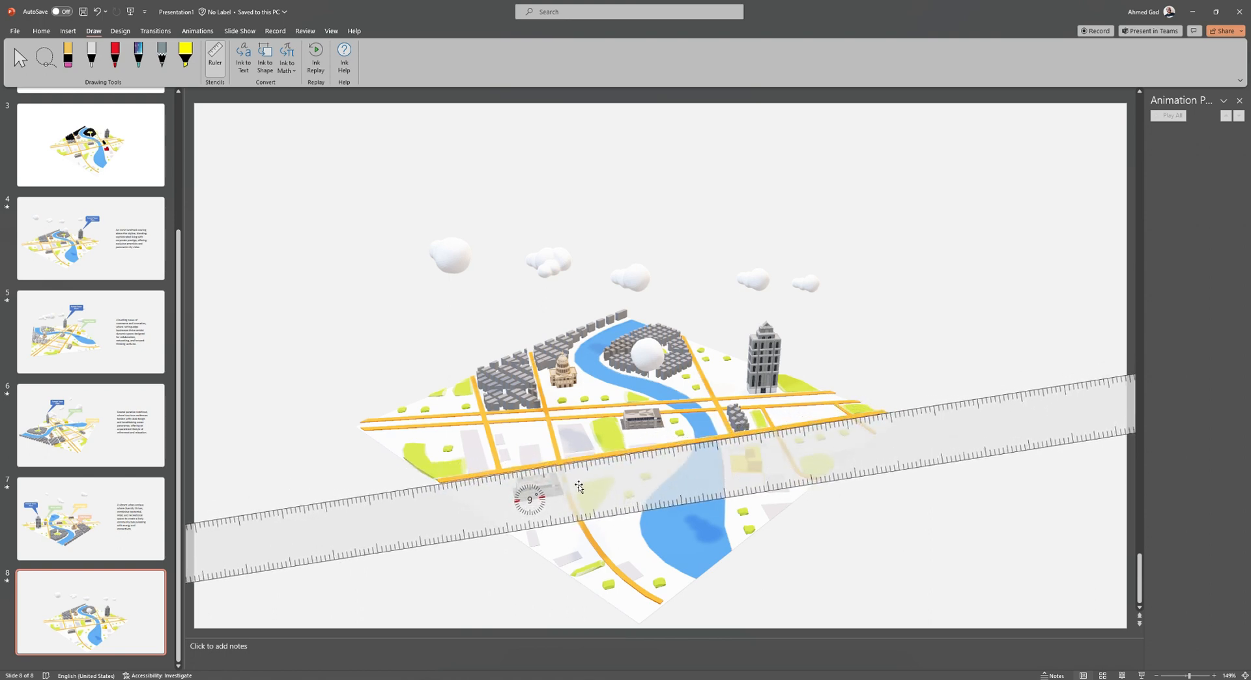
click(91, 55)
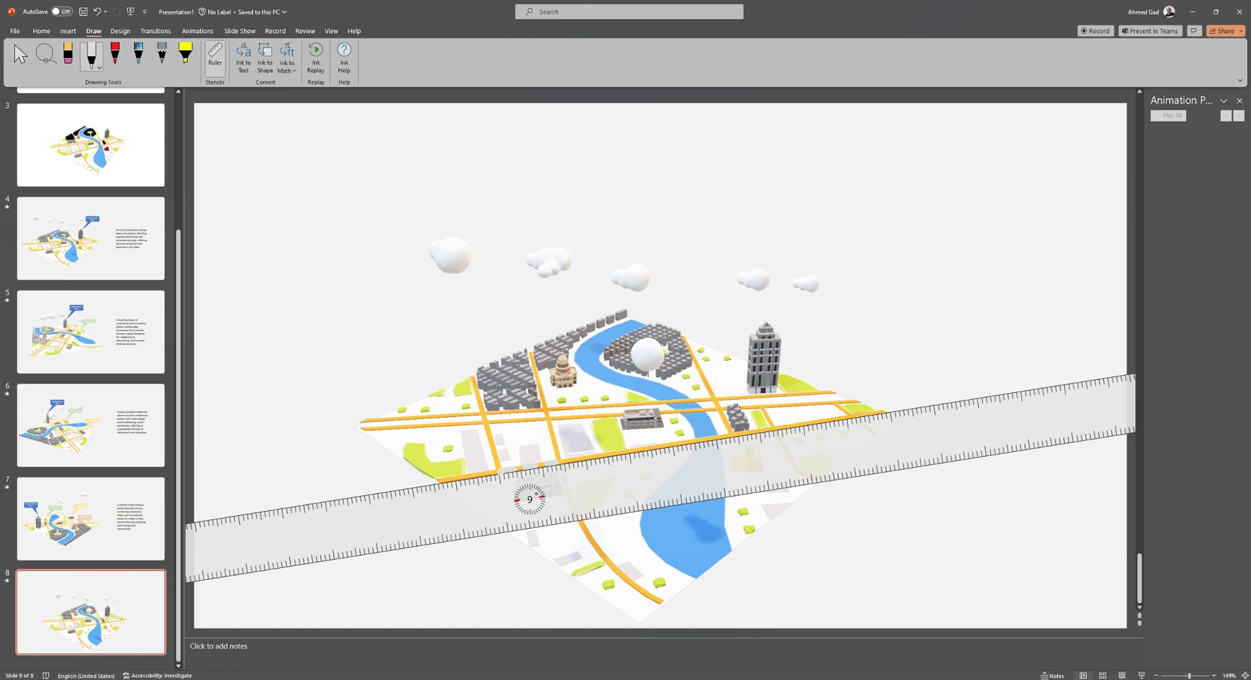
key(Escape)
- Align the ruler at 74° along the steep road at the map's left side and draw light gray dashes on it
scroll(529, 499, up, 3)
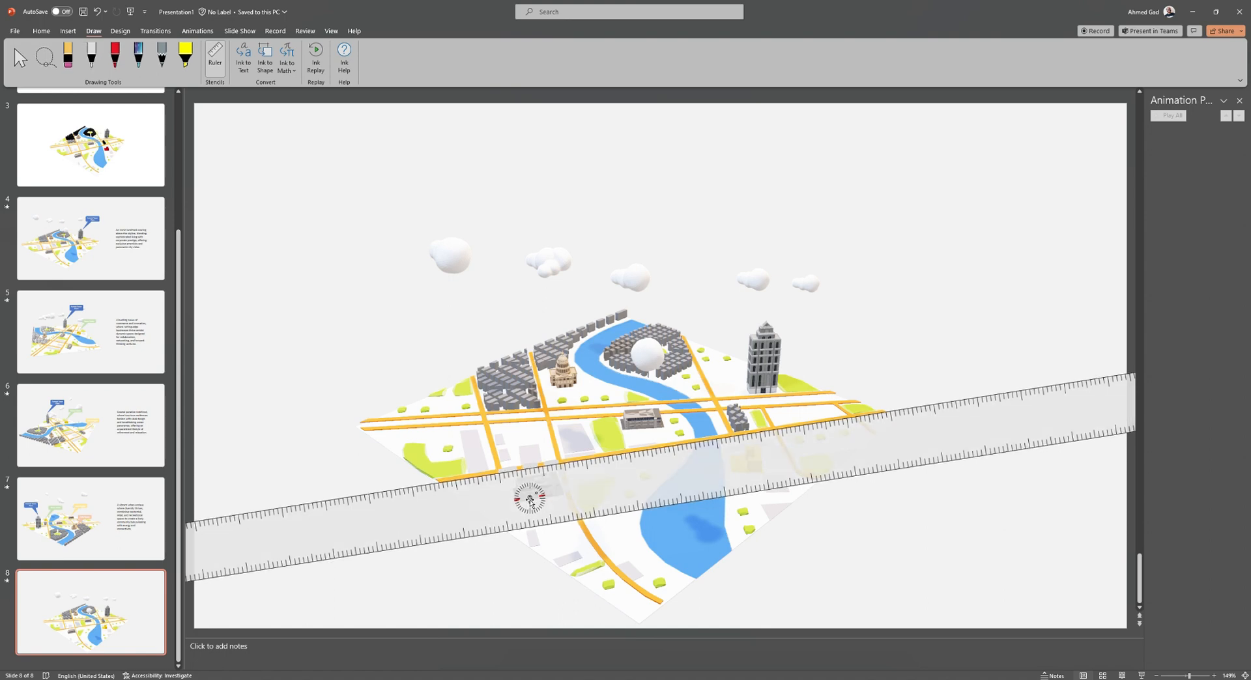
scroll(530, 501, down, 20)
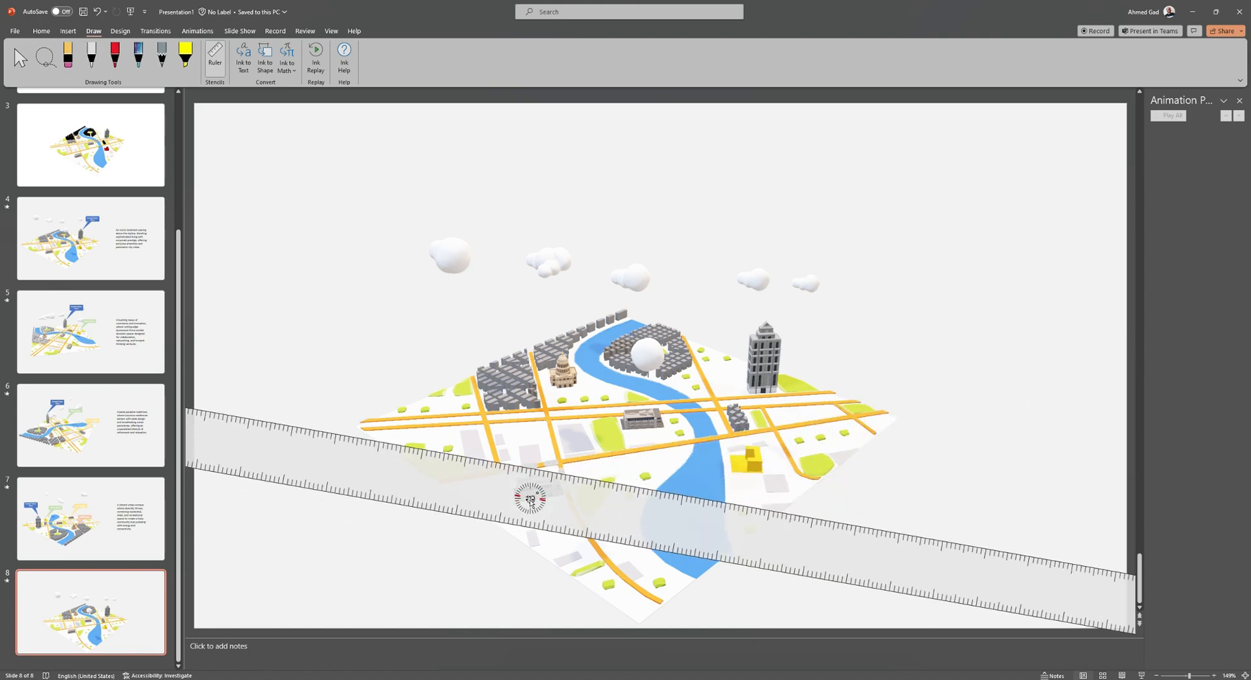
scroll(530, 500, down, 20)
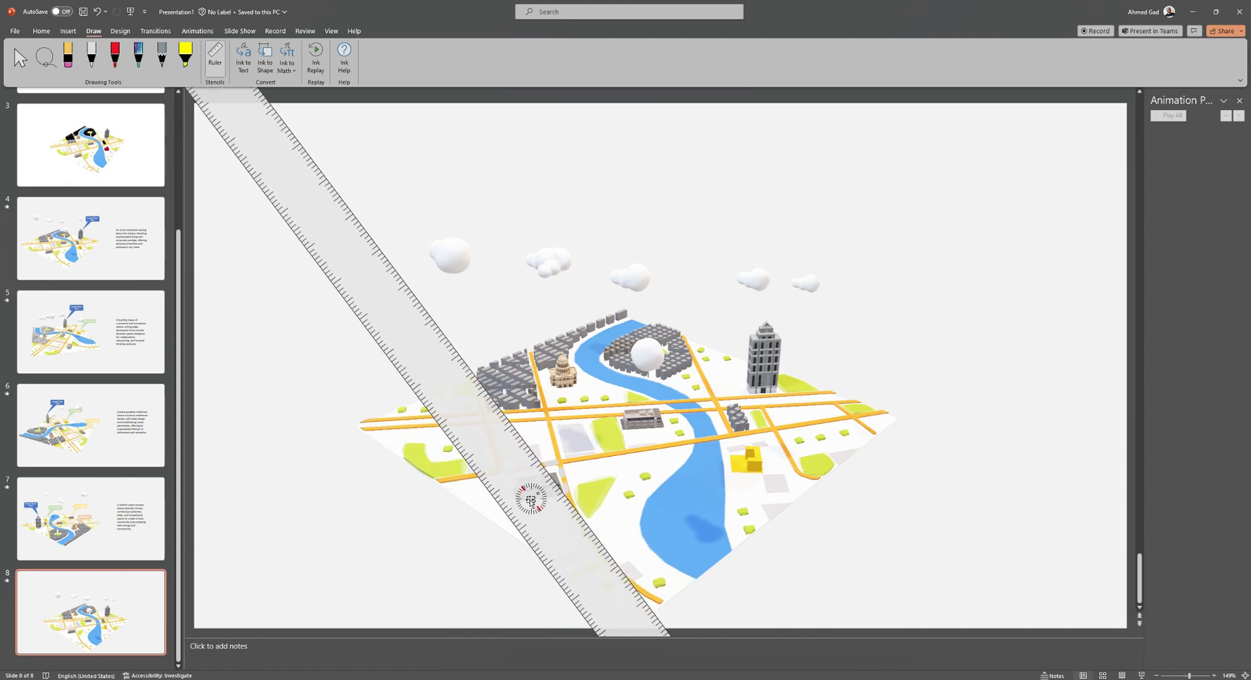
scroll(531, 501, down, 3)
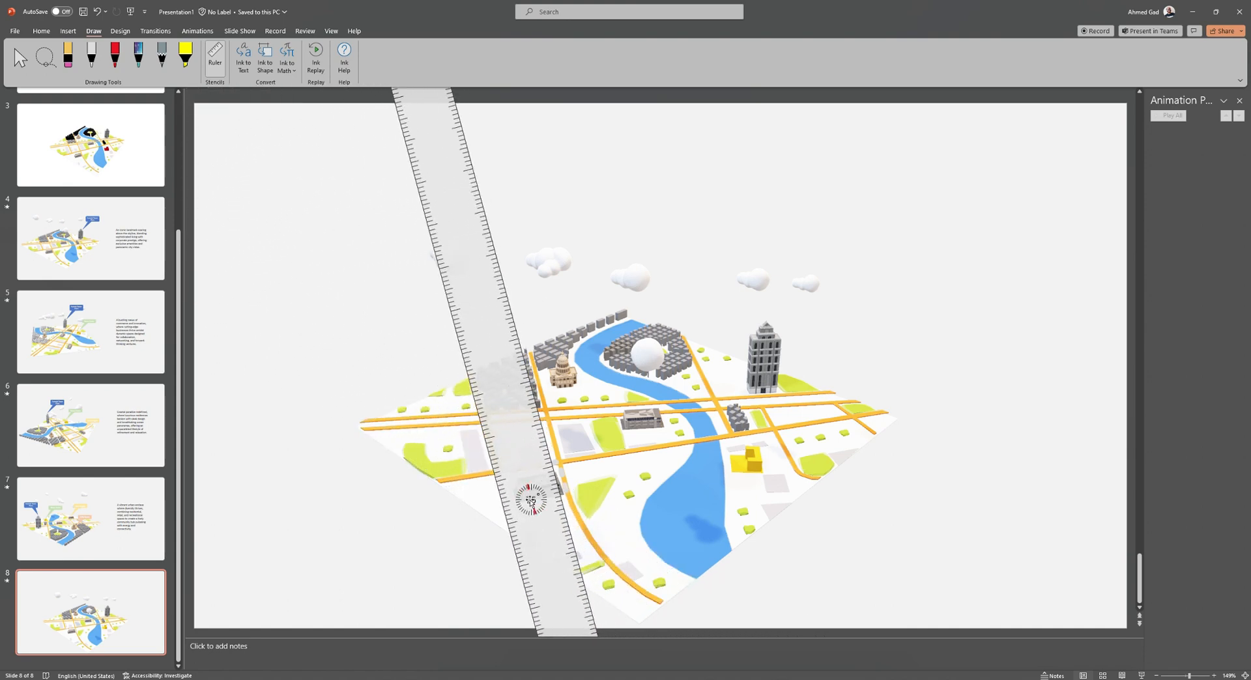
drag(533, 538, 476, 536)
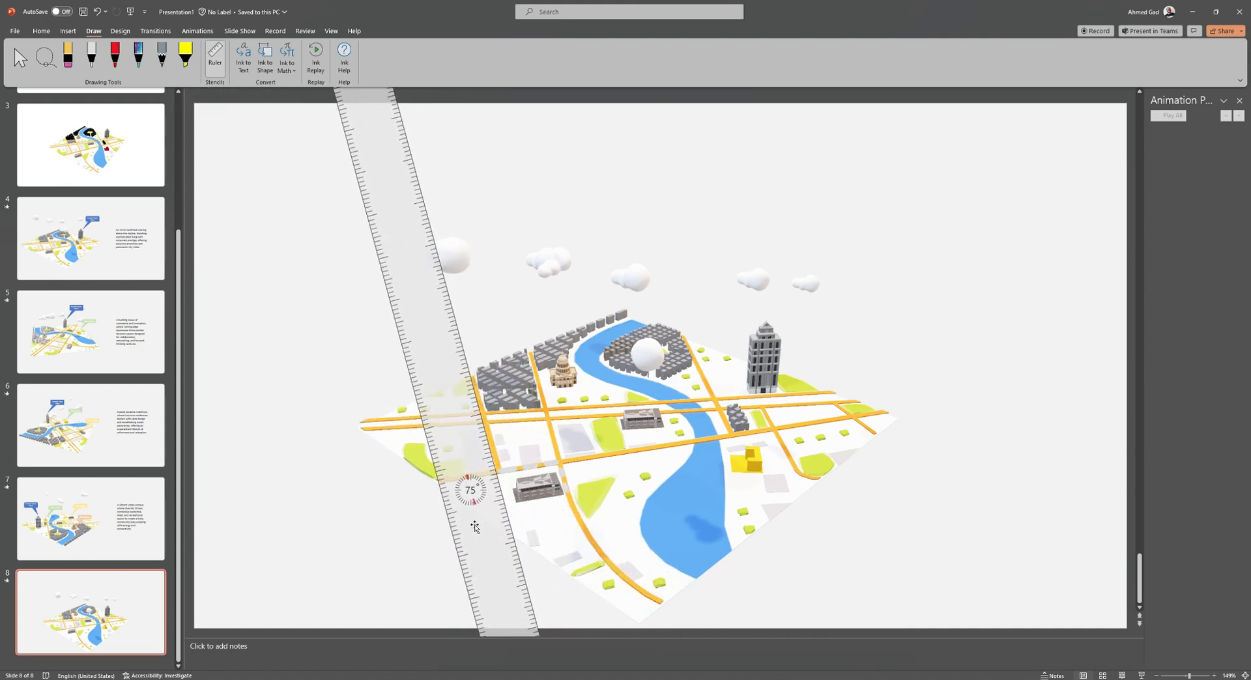
scroll(475, 495, up, 1)
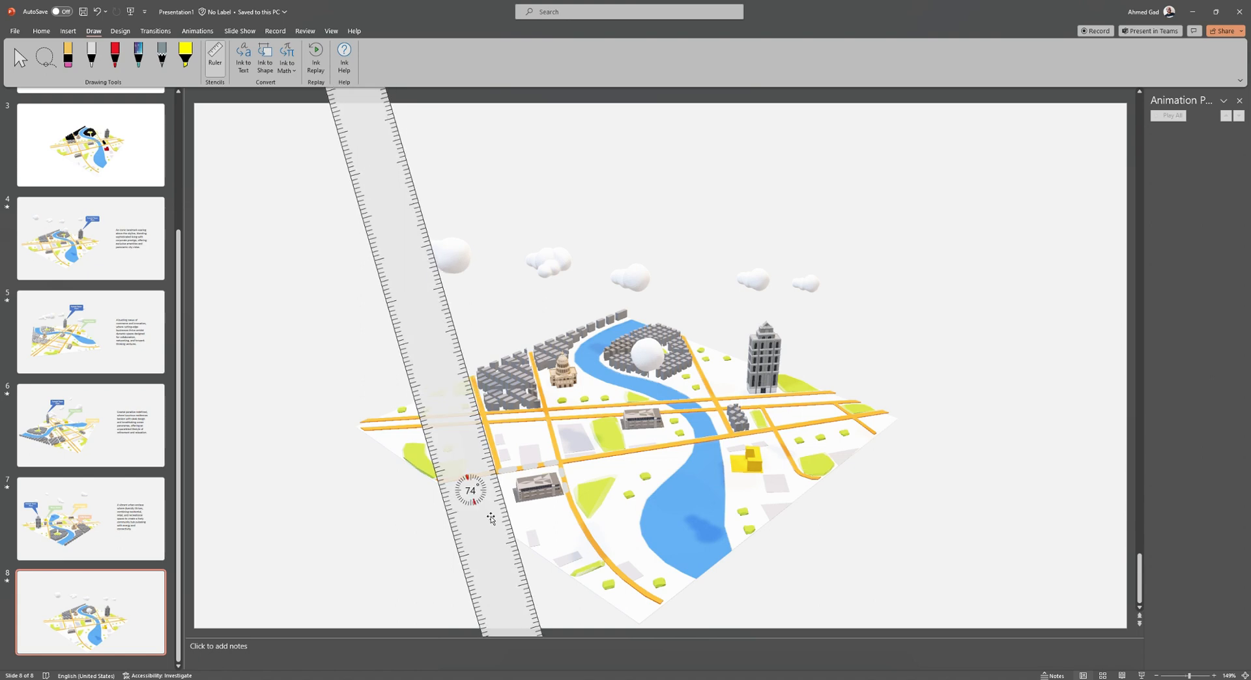
drag(496, 524, 495, 524)
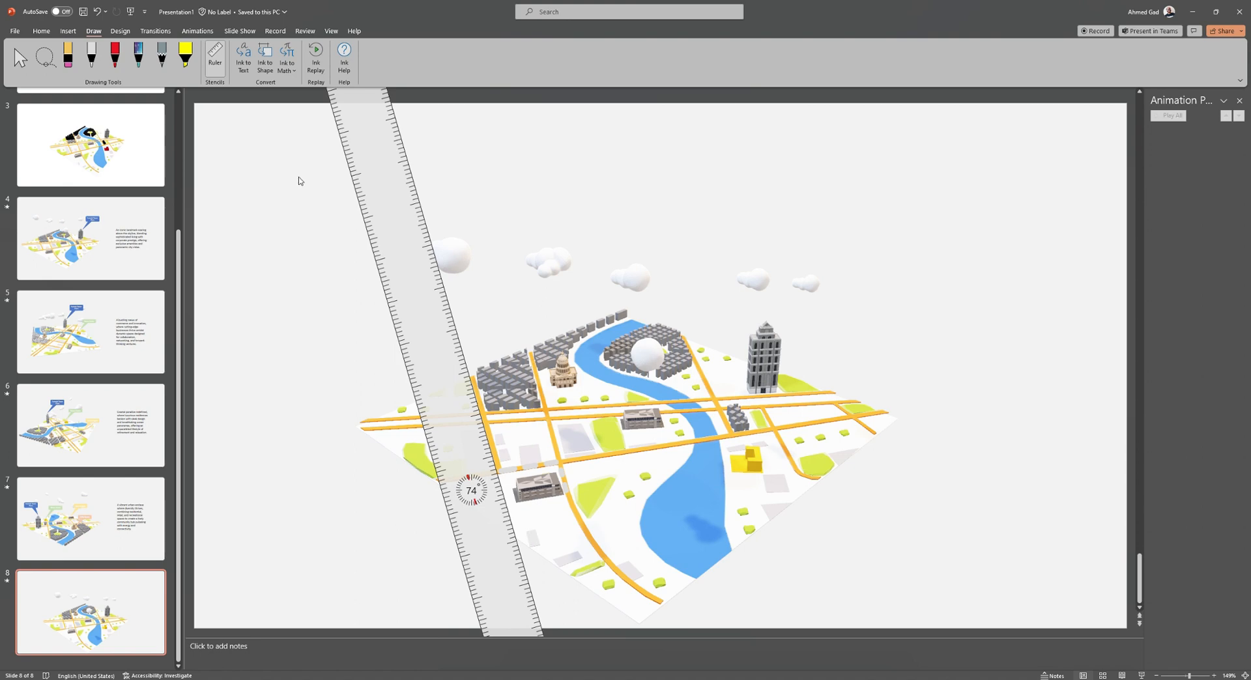
click(90, 54)
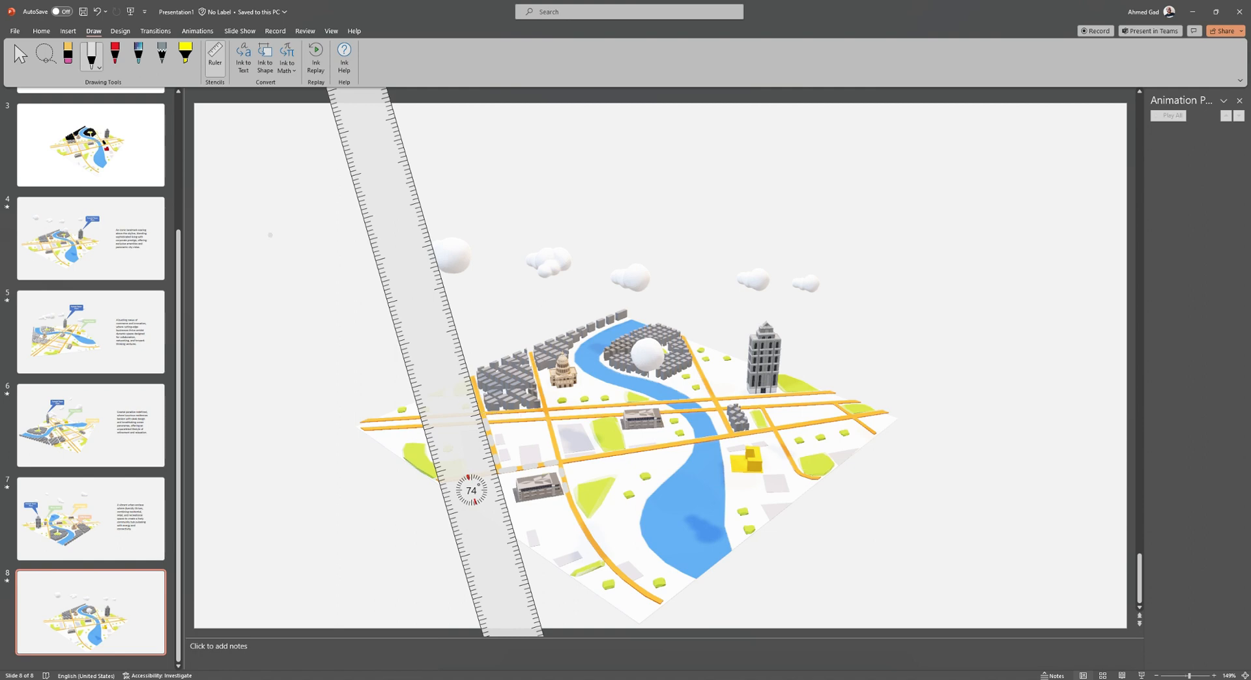
key(Escape)
- Rotate the ruler to 4° and align it with the upper main road crossing the river
scroll(476, 499, down, 1)
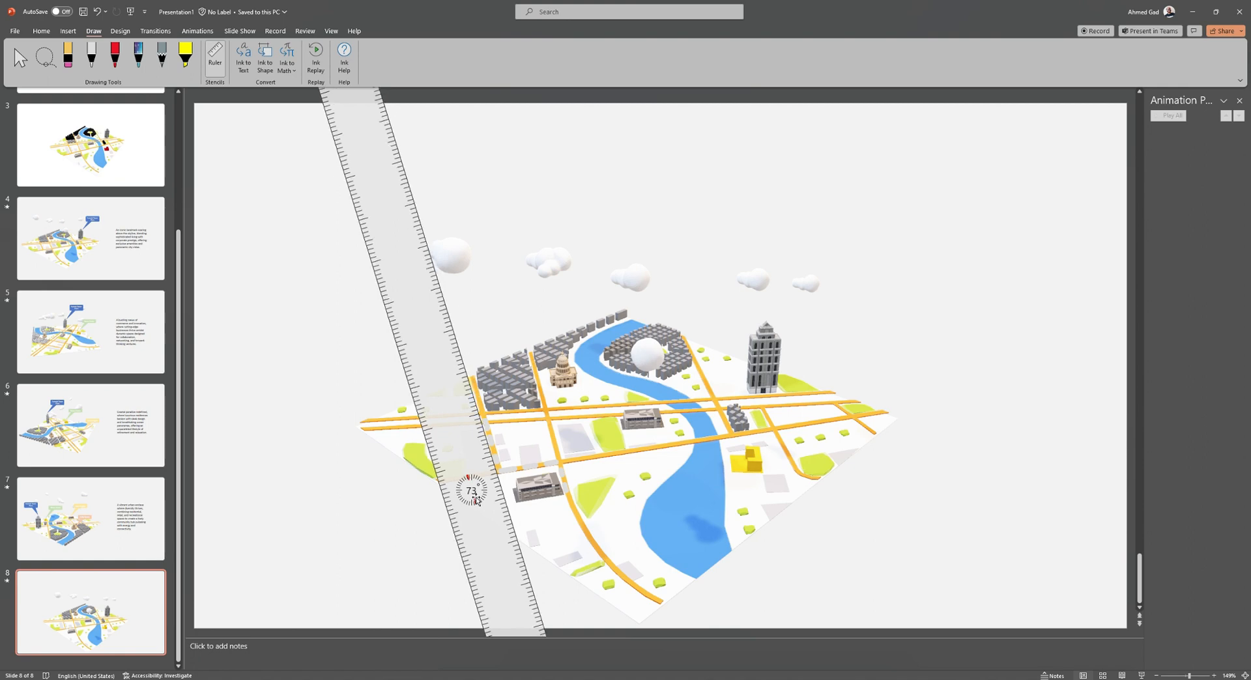
scroll(475, 499, up, 20)
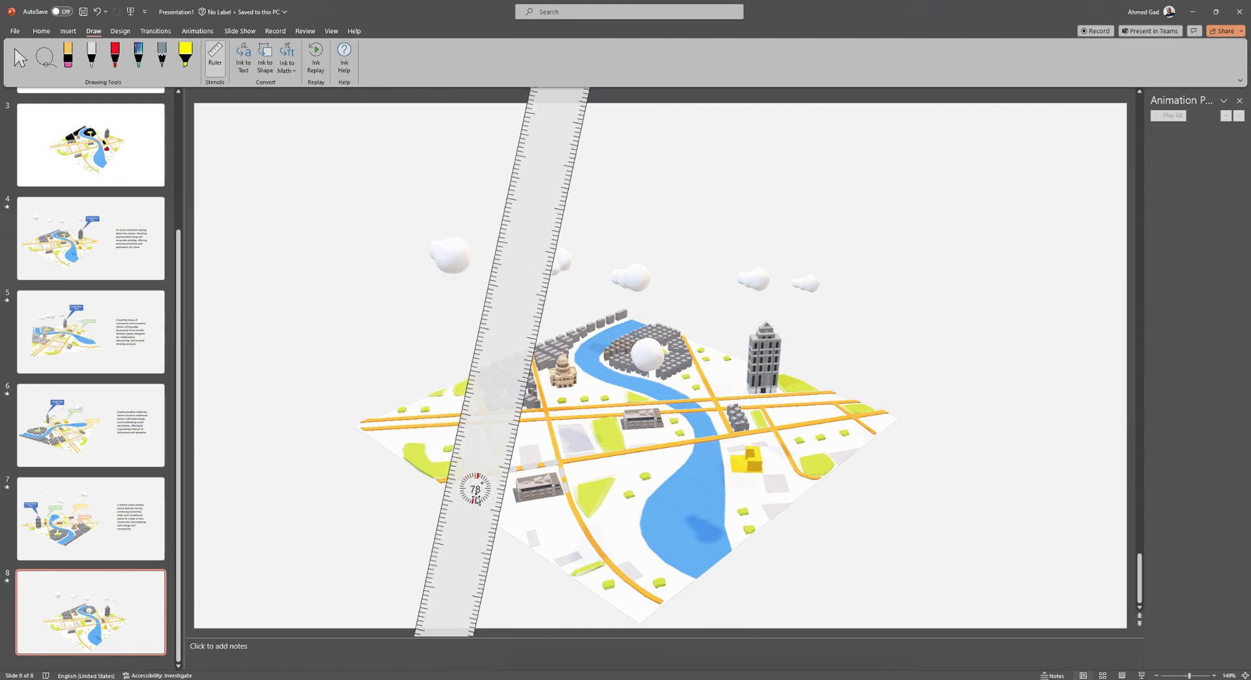
scroll(476, 499, down, 20)
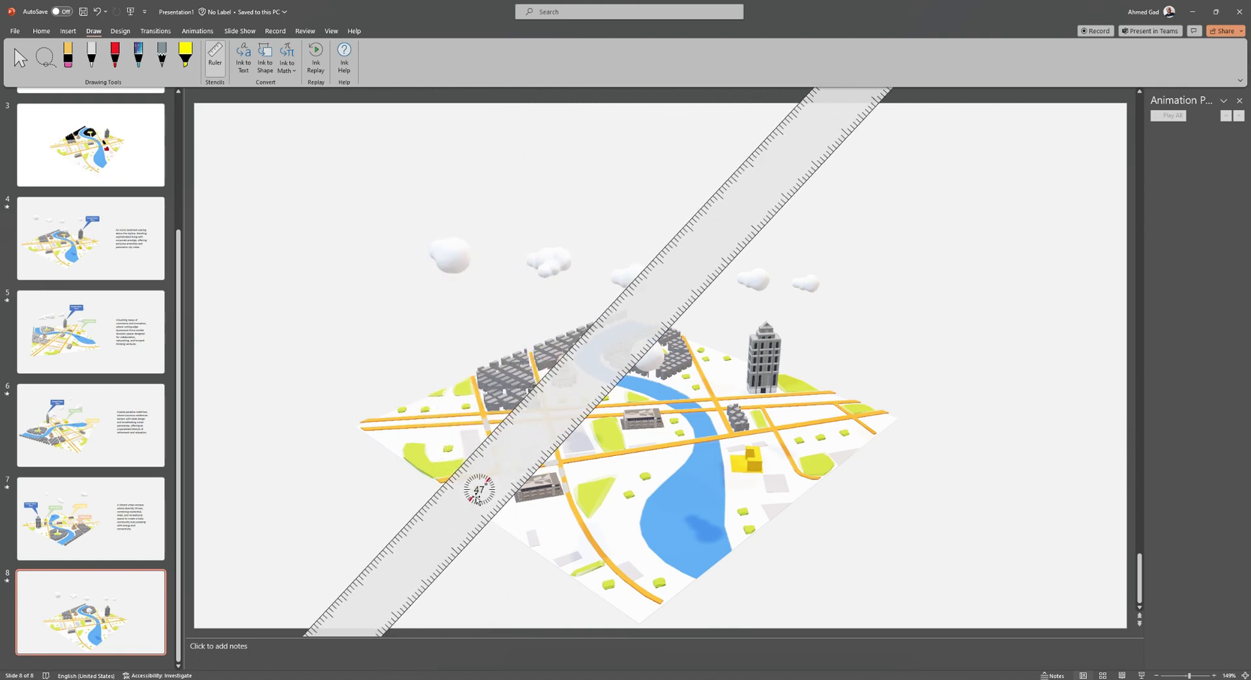
scroll(477, 499, down, 20)
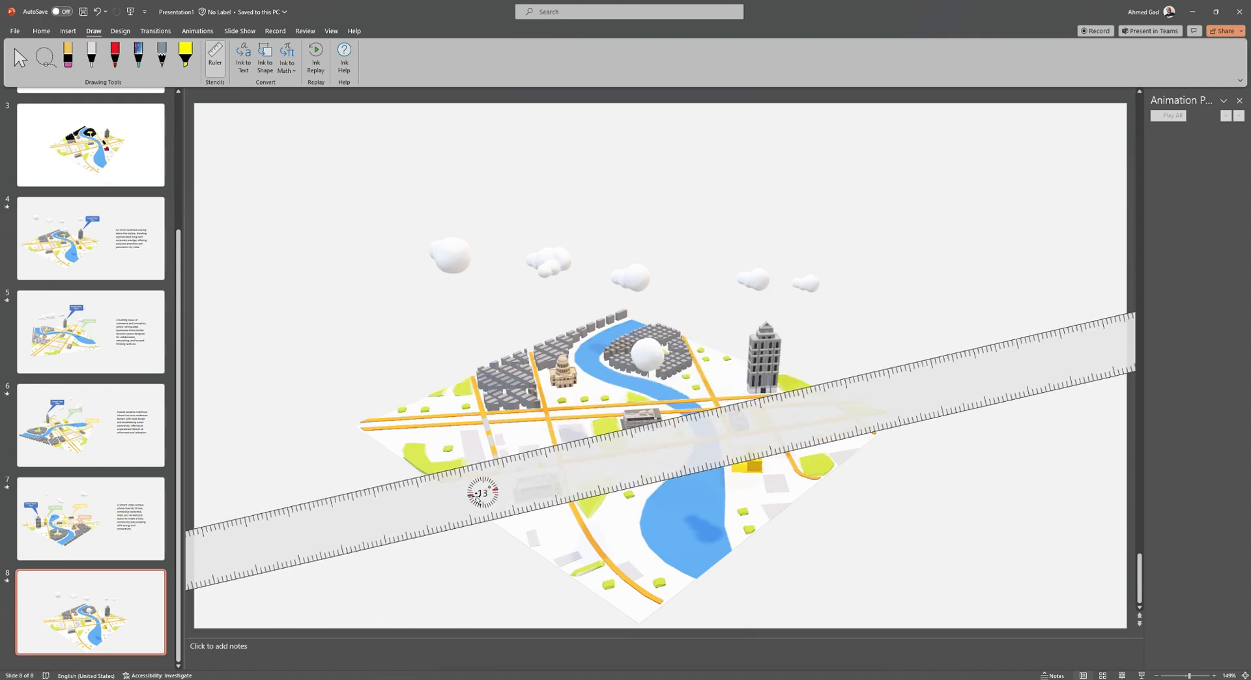
scroll(476, 500, down, 10)
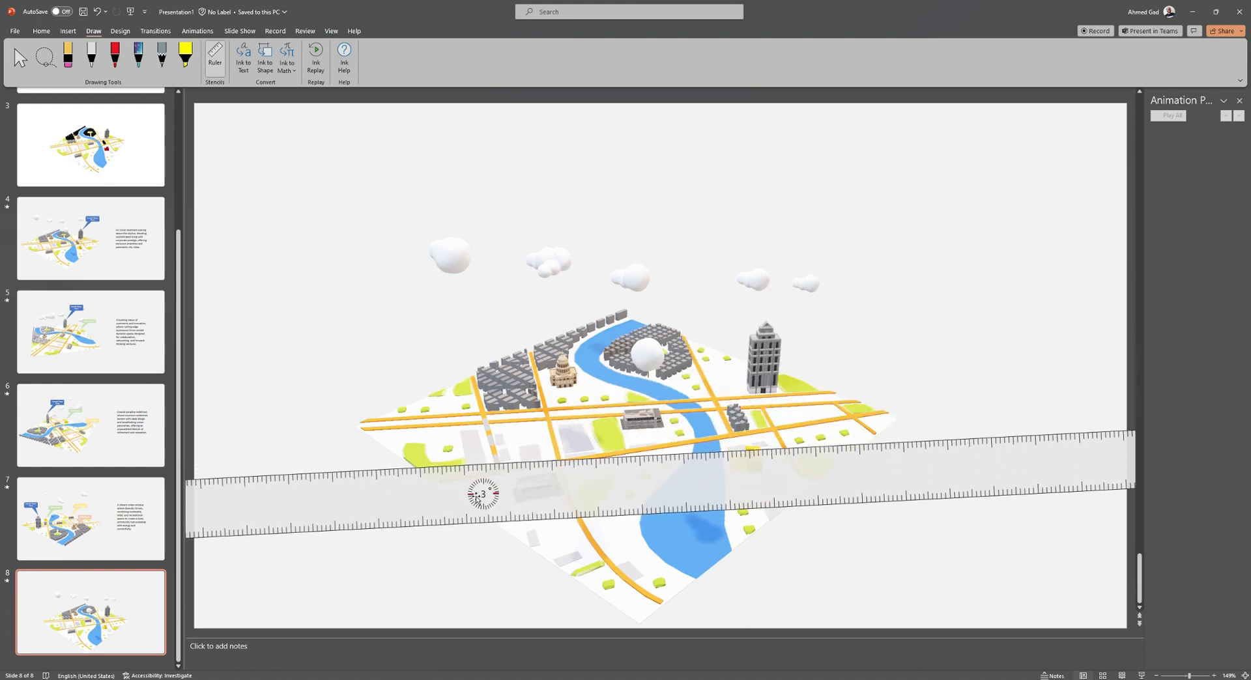
scroll(476, 499, up, 2)
drag(438, 502, 428, 457)
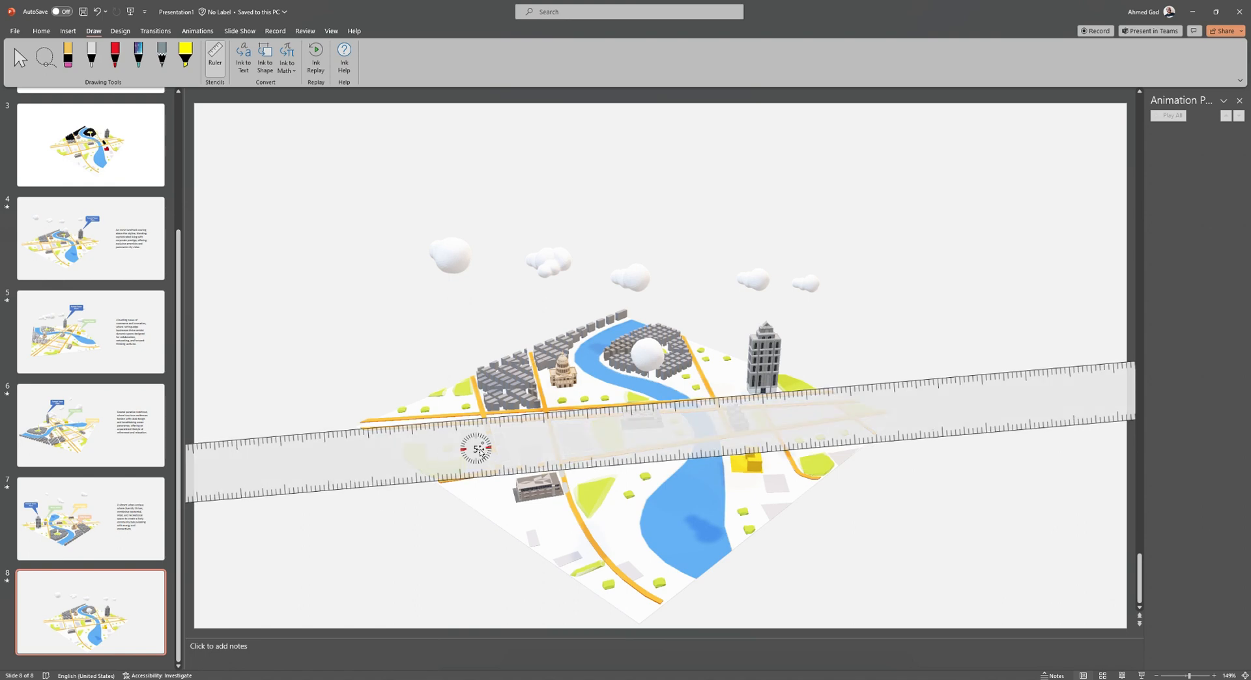
scroll(474, 450, down, 1)
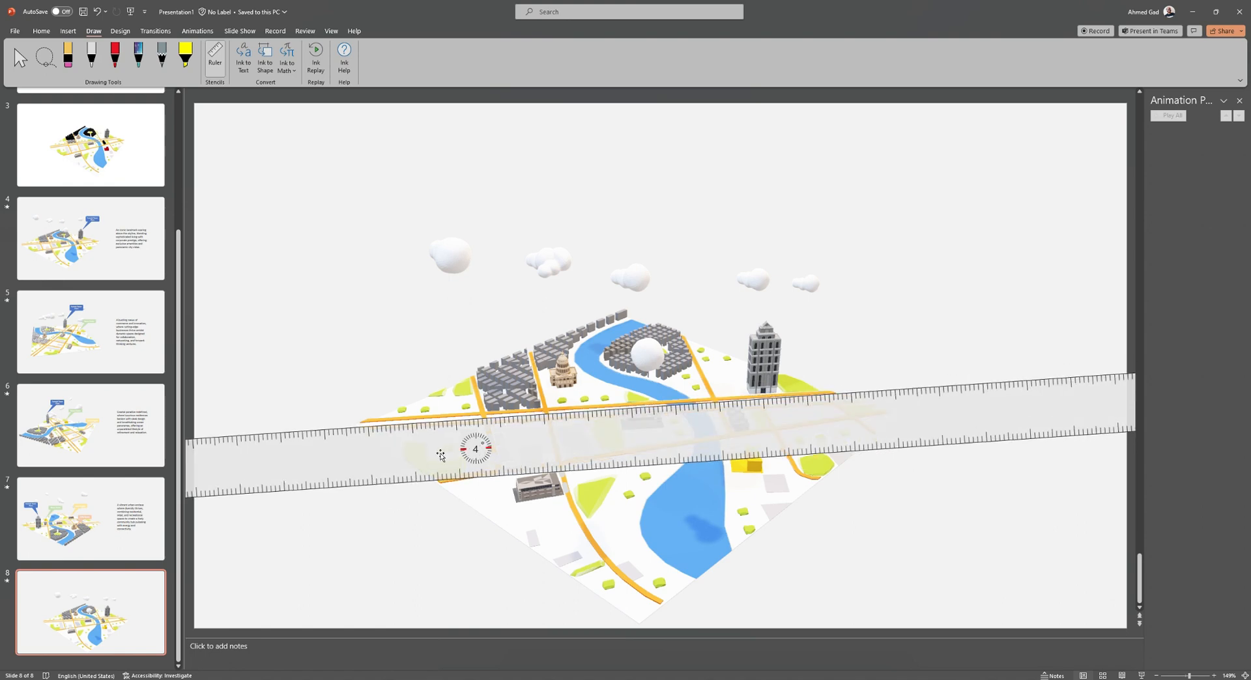
drag(437, 454, 431, 452)
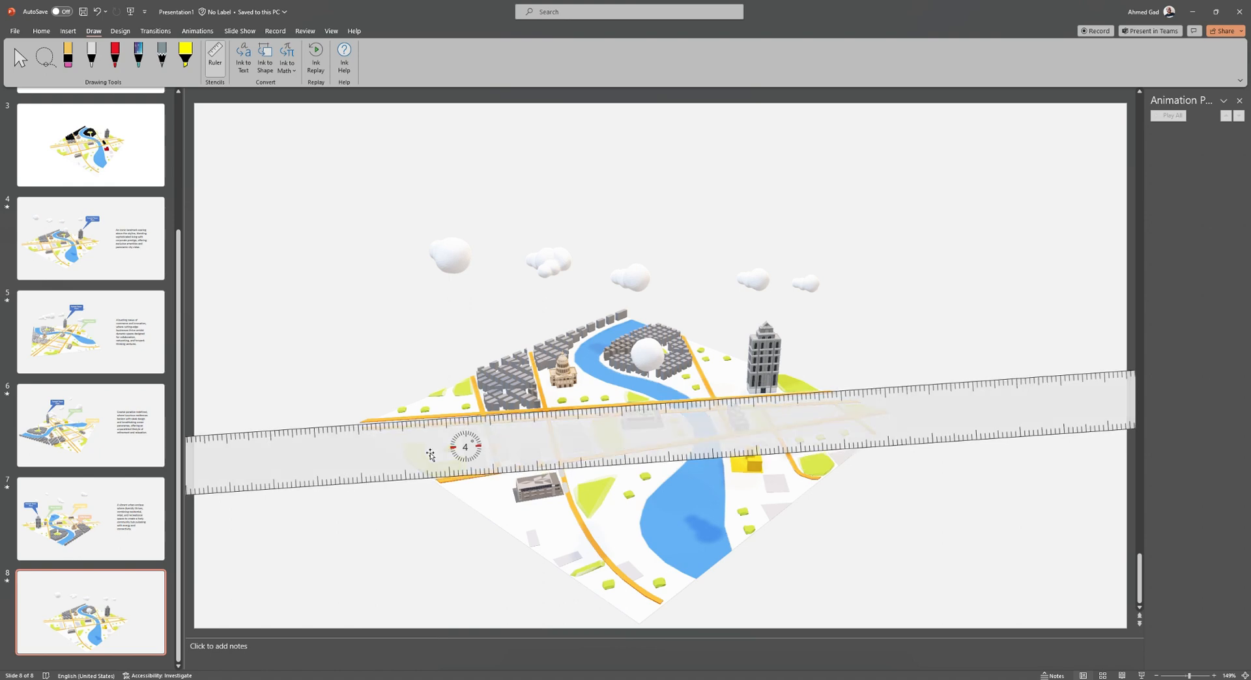
- Draw light gray dashes along the upper main road up to the tall tower and hide the ruler
click(92, 56)
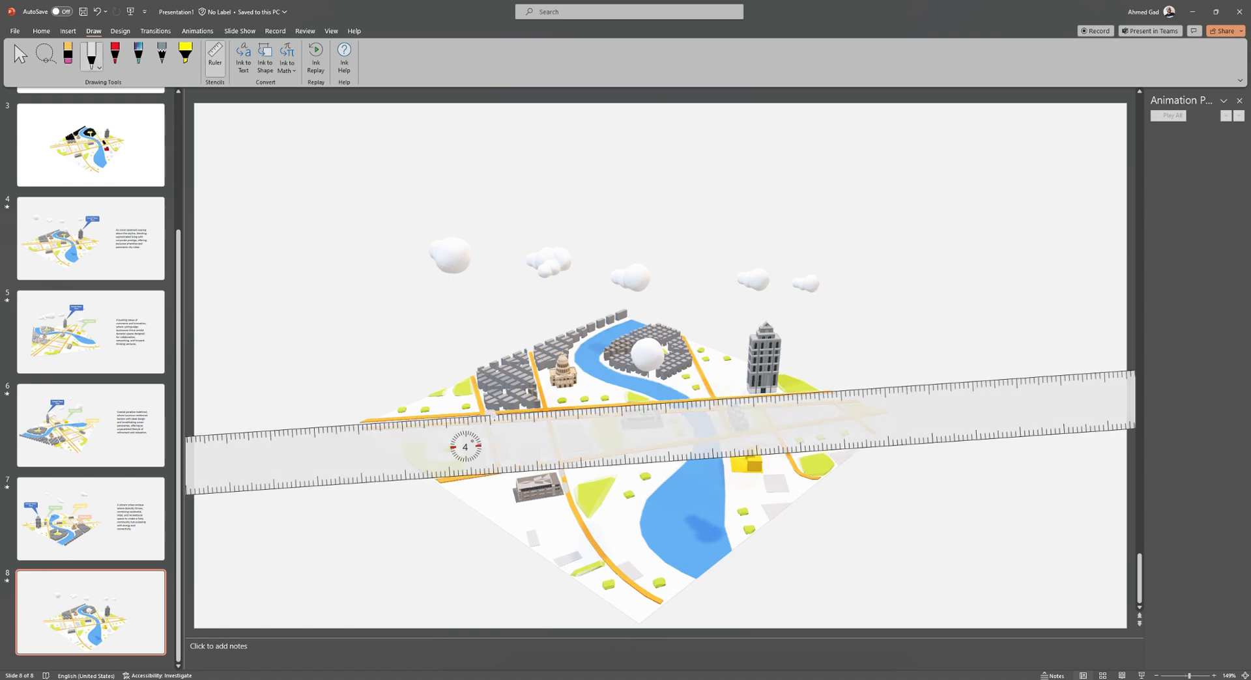
drag(431, 453, 437, 453)
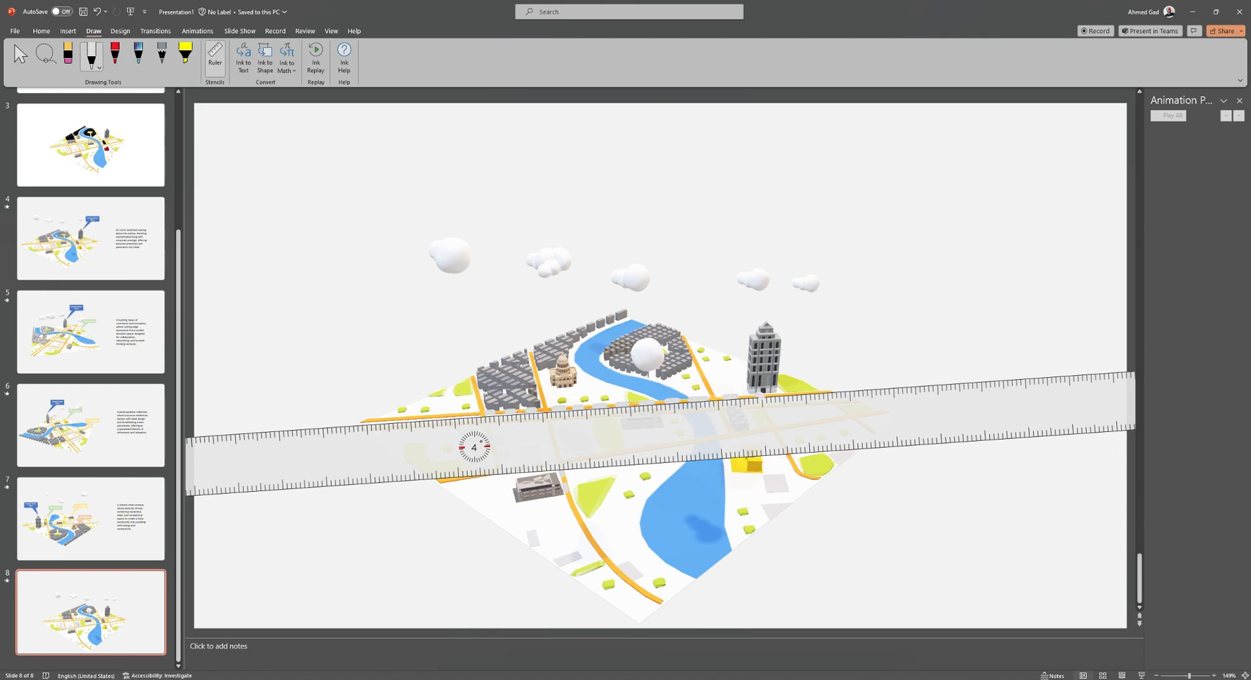
click(216, 57)
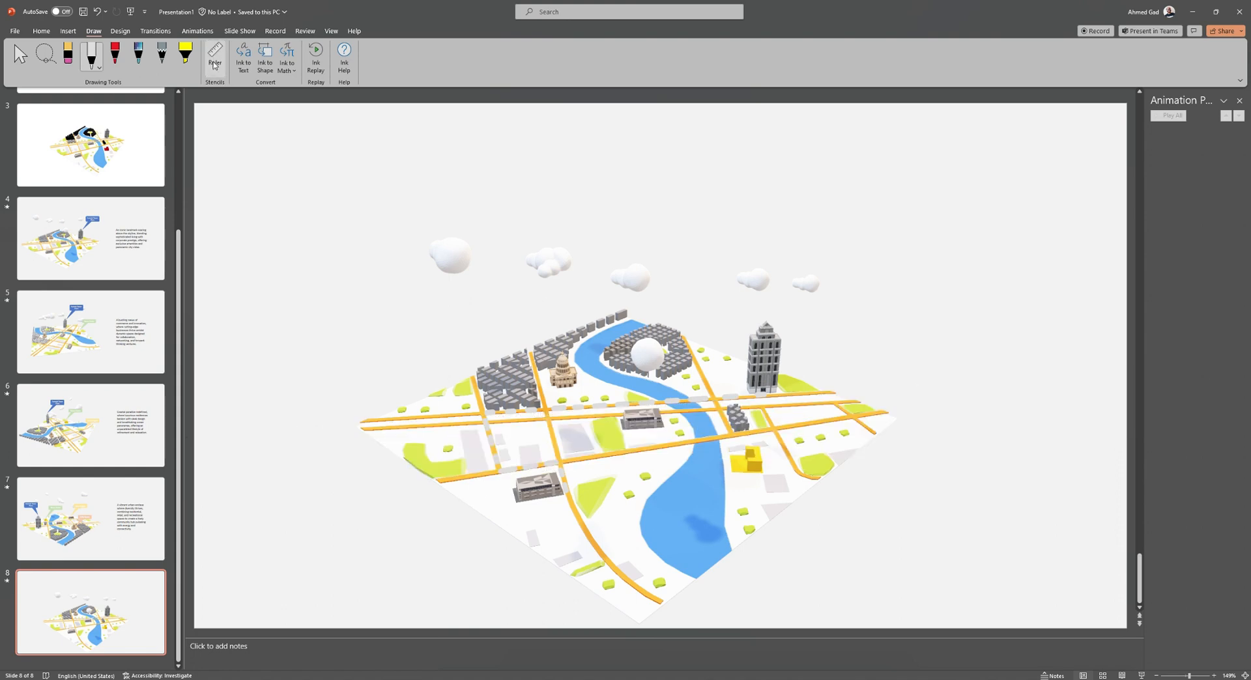
- Replay the drawn ink strokes, and group all the route dashes on the map into one object
click(316, 59)
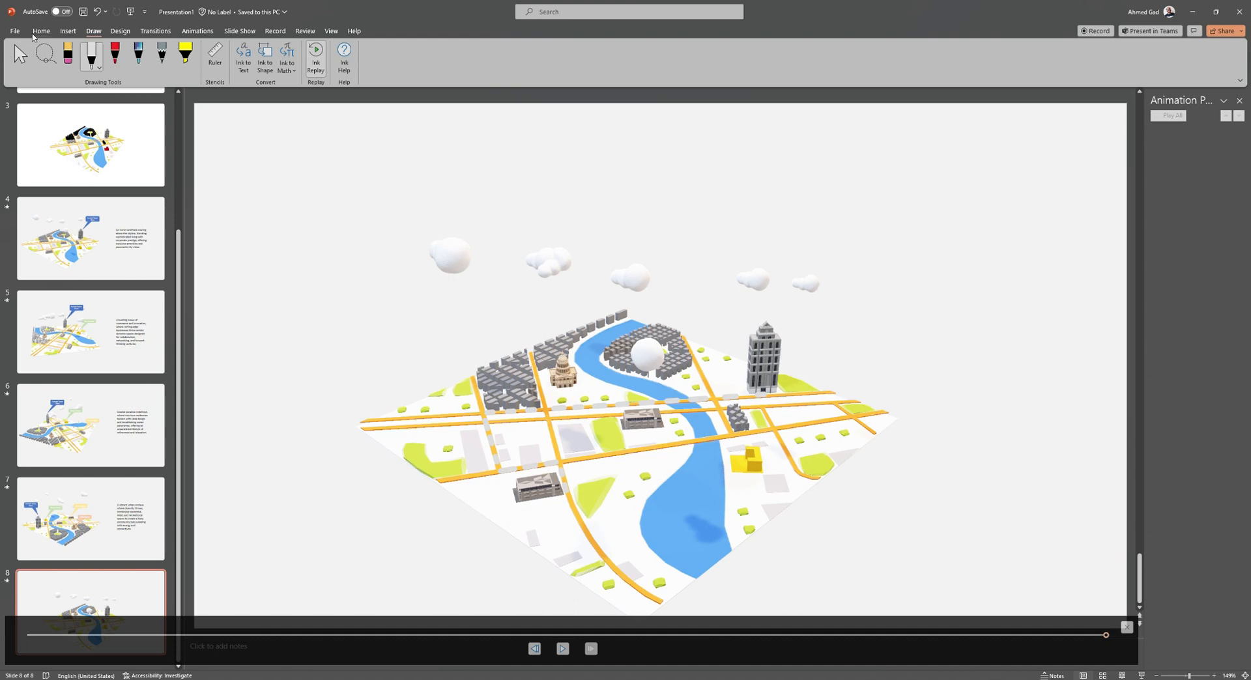
click(184, 32)
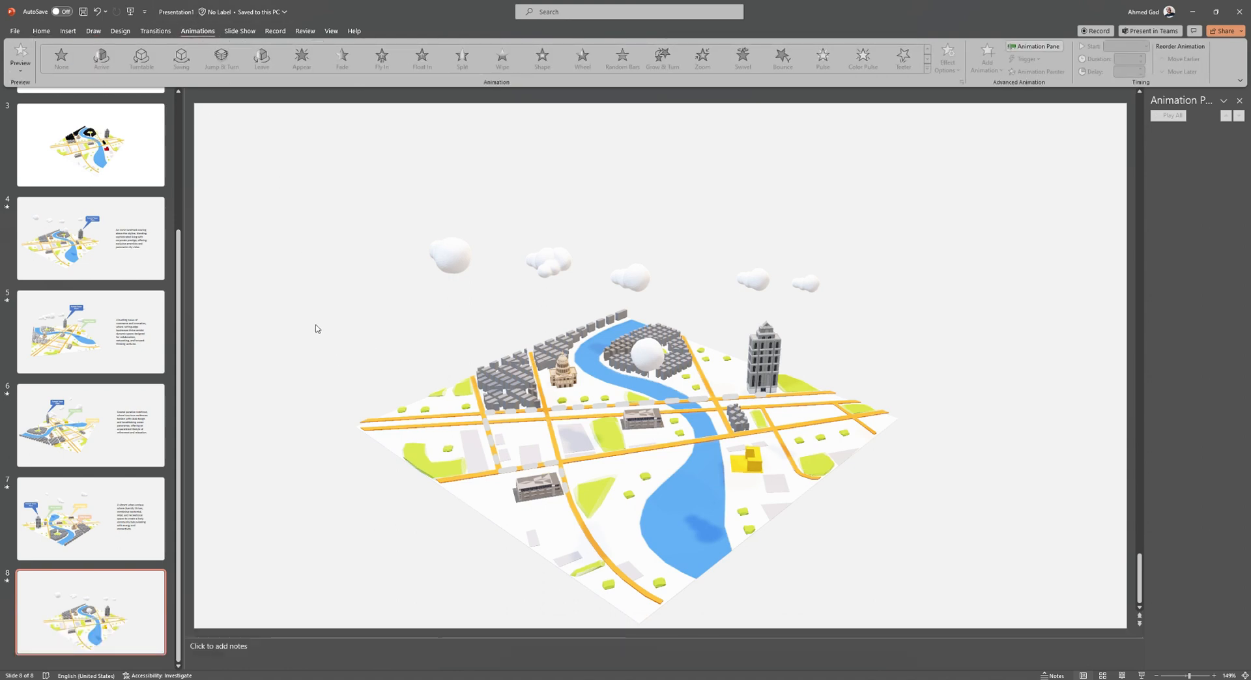
drag(316, 329, 886, 574)
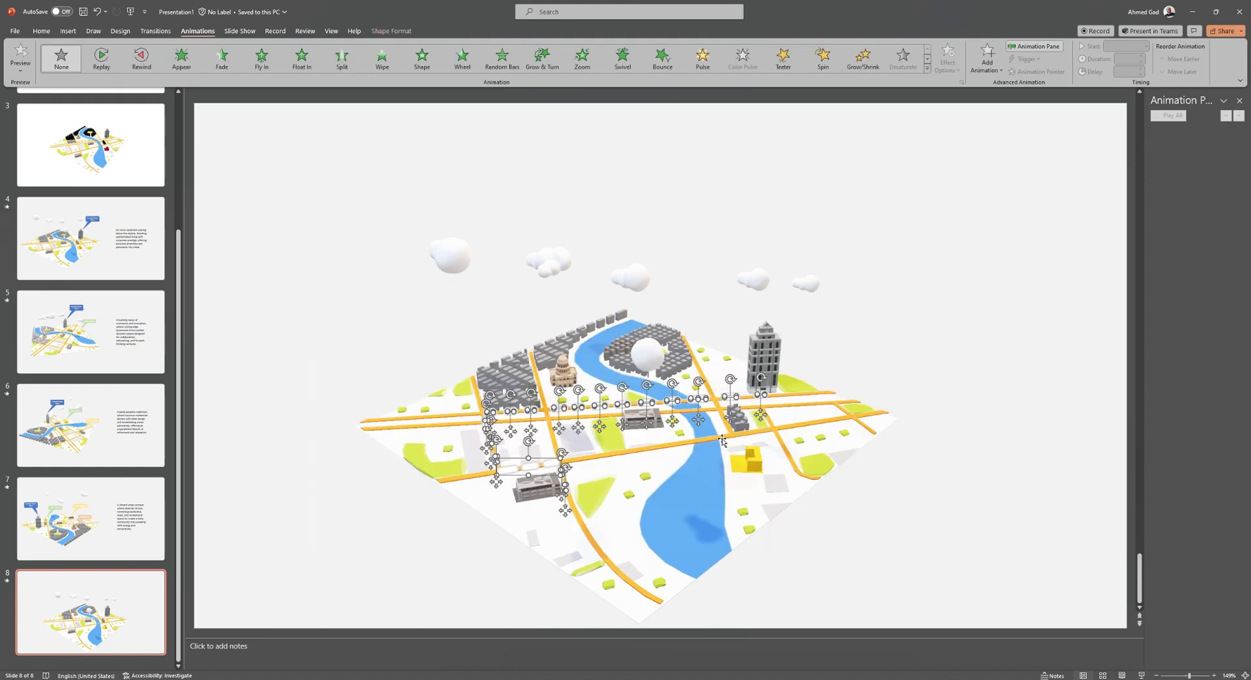
right_click(530, 468)
mouse_move(560, 344)
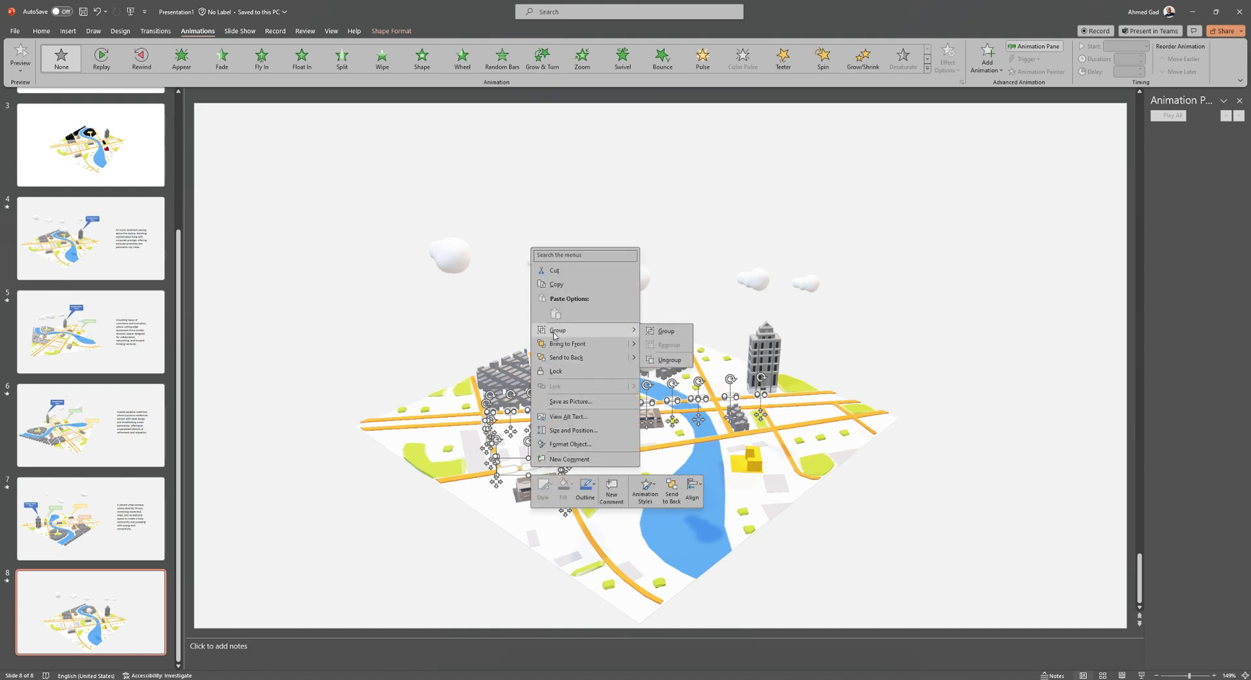
click(655, 331)
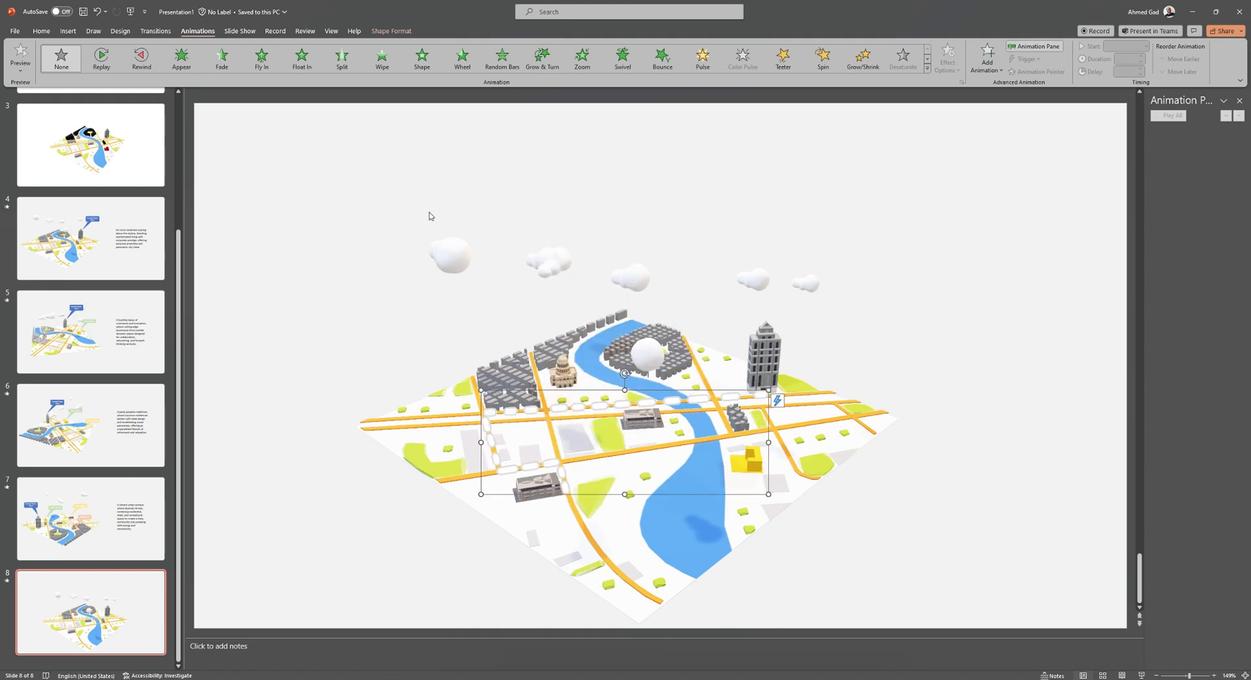
- Try out the Replay and Appear animations on the grouped route
click(101, 65)
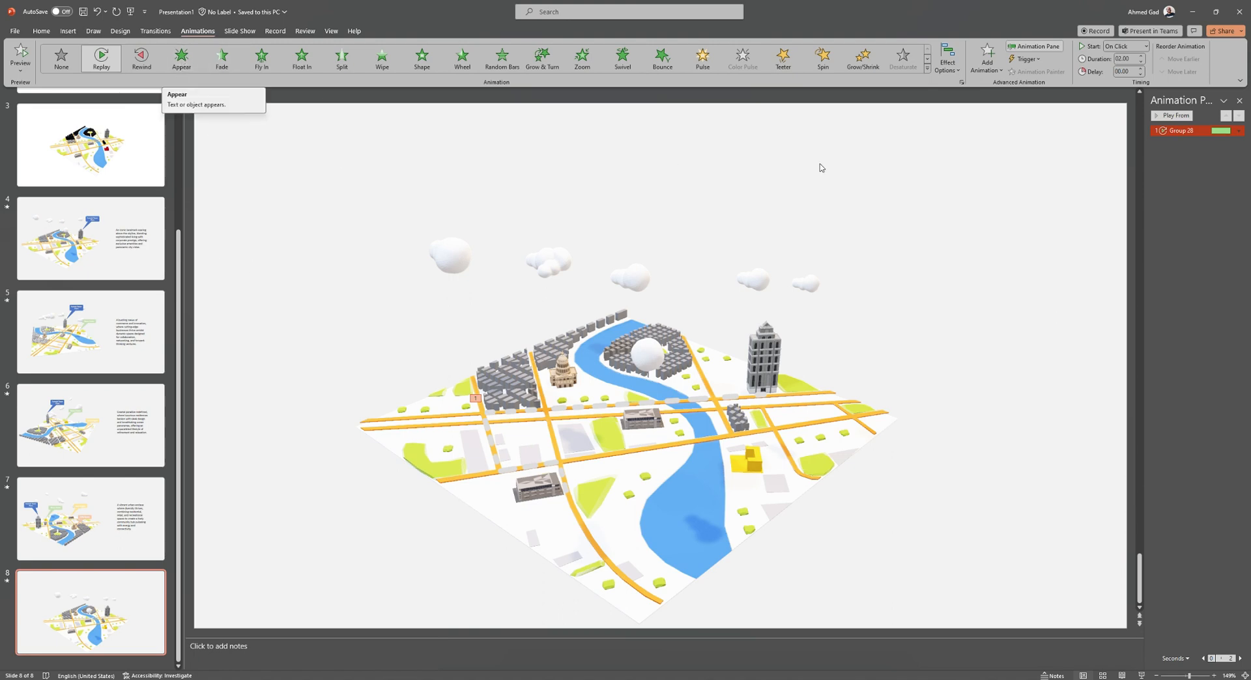
click(1214, 258)
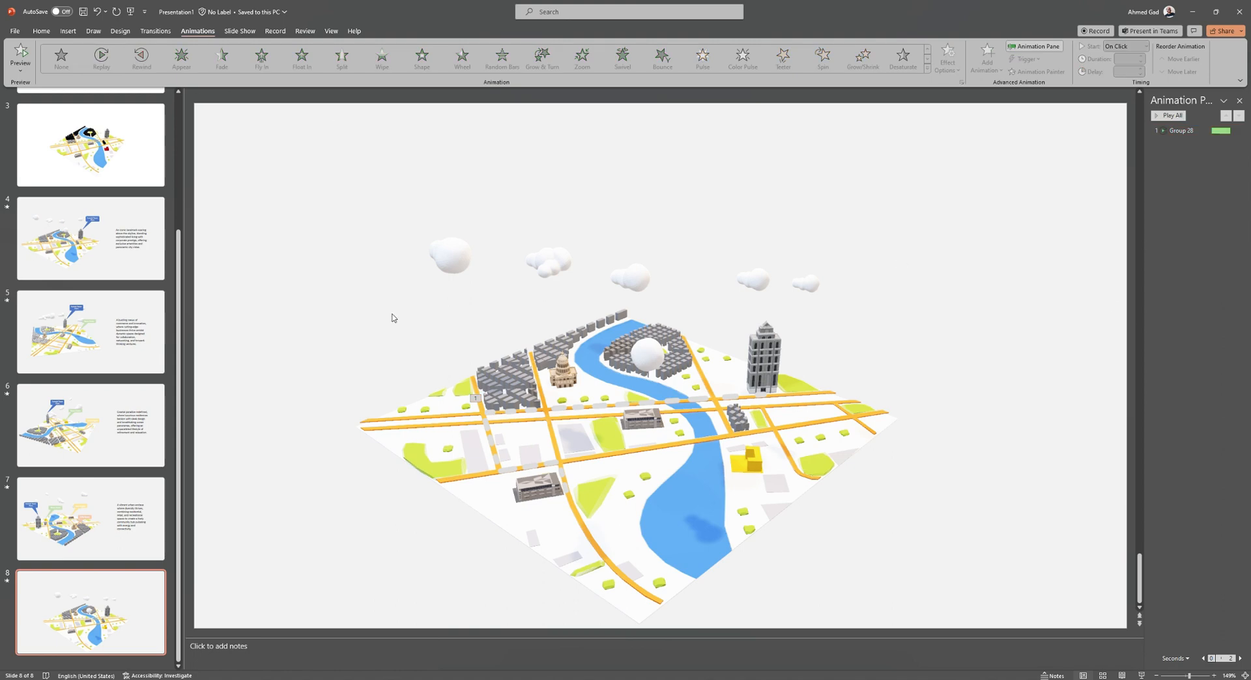
click(562, 474)
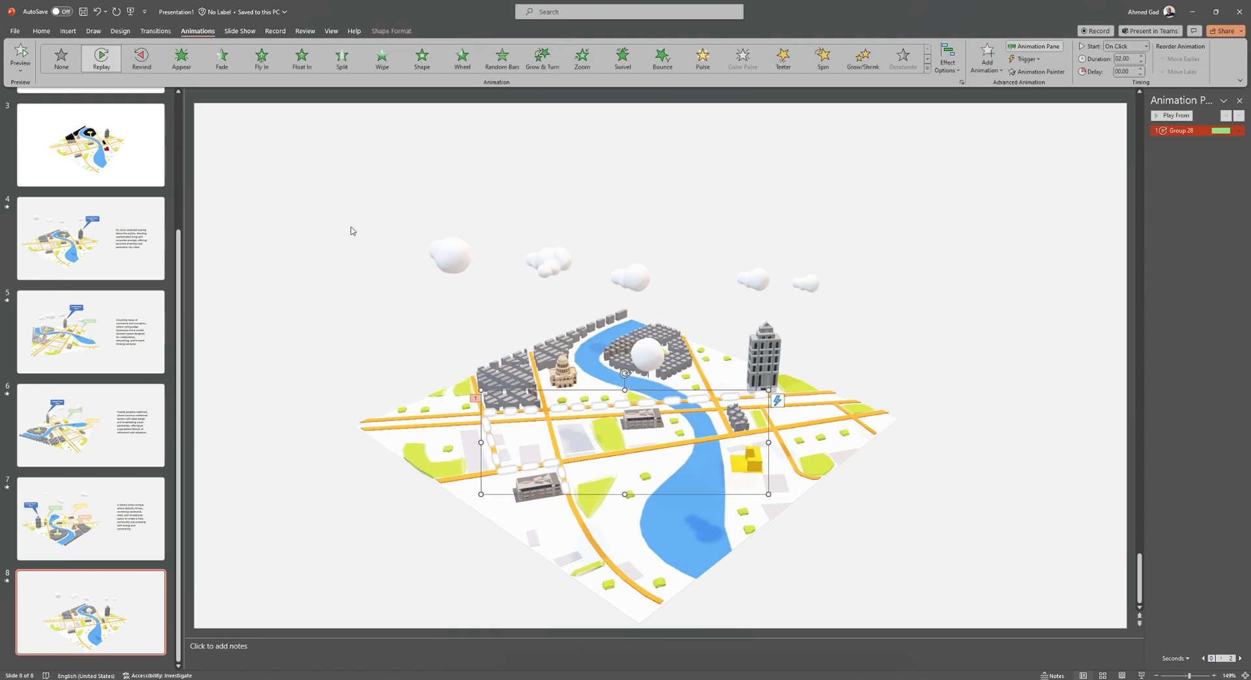
click(181, 57)
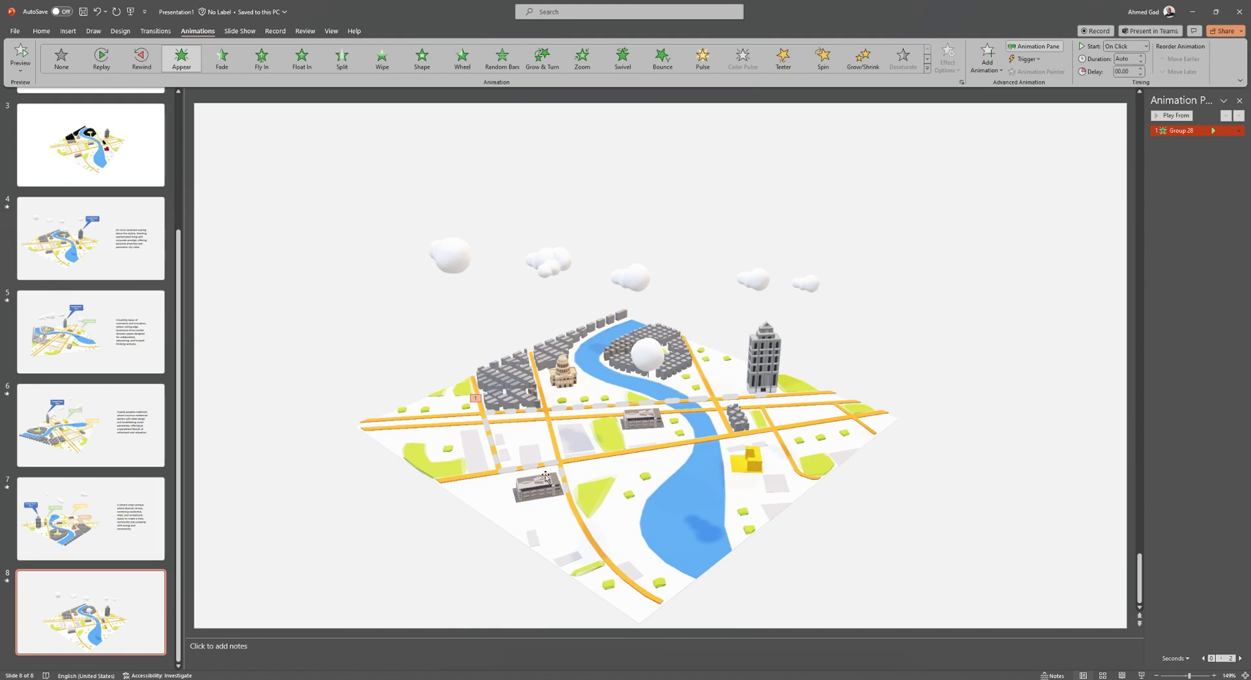
- Apply the Replay animation to the grouped route and preview slide 8 in the slide show
click(546, 478)
click(562, 482)
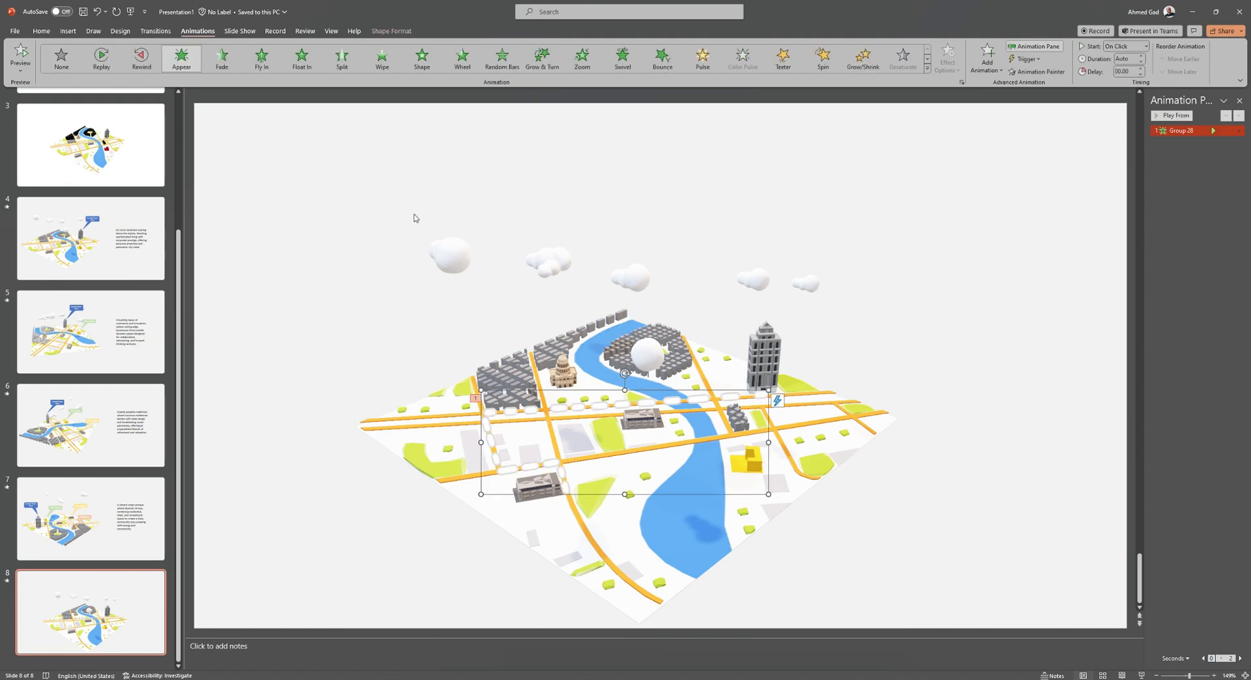
click(101, 57)
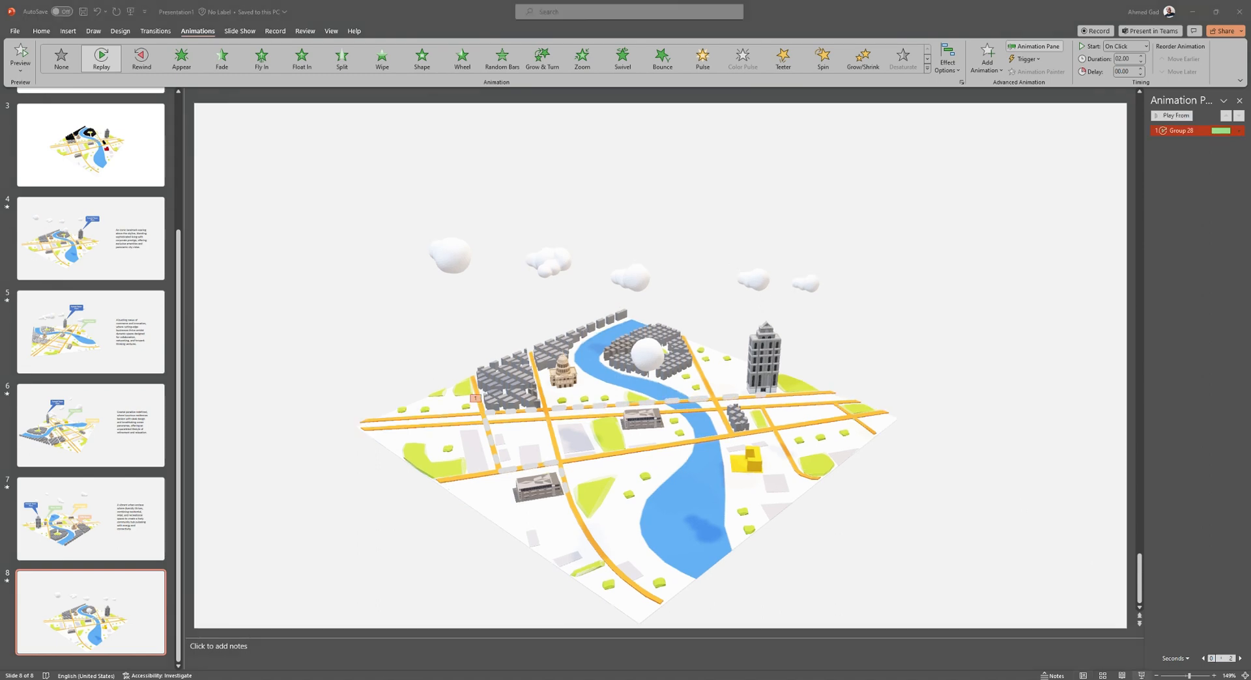
key(shift+F5)
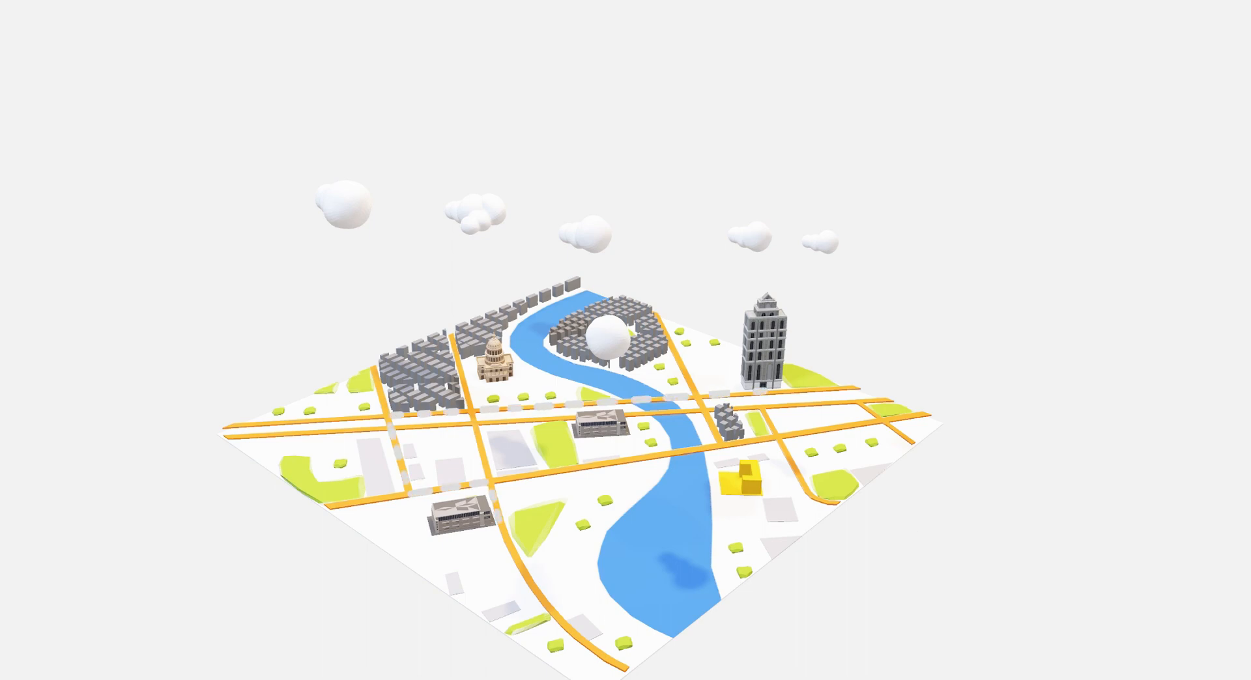
key(Escape)
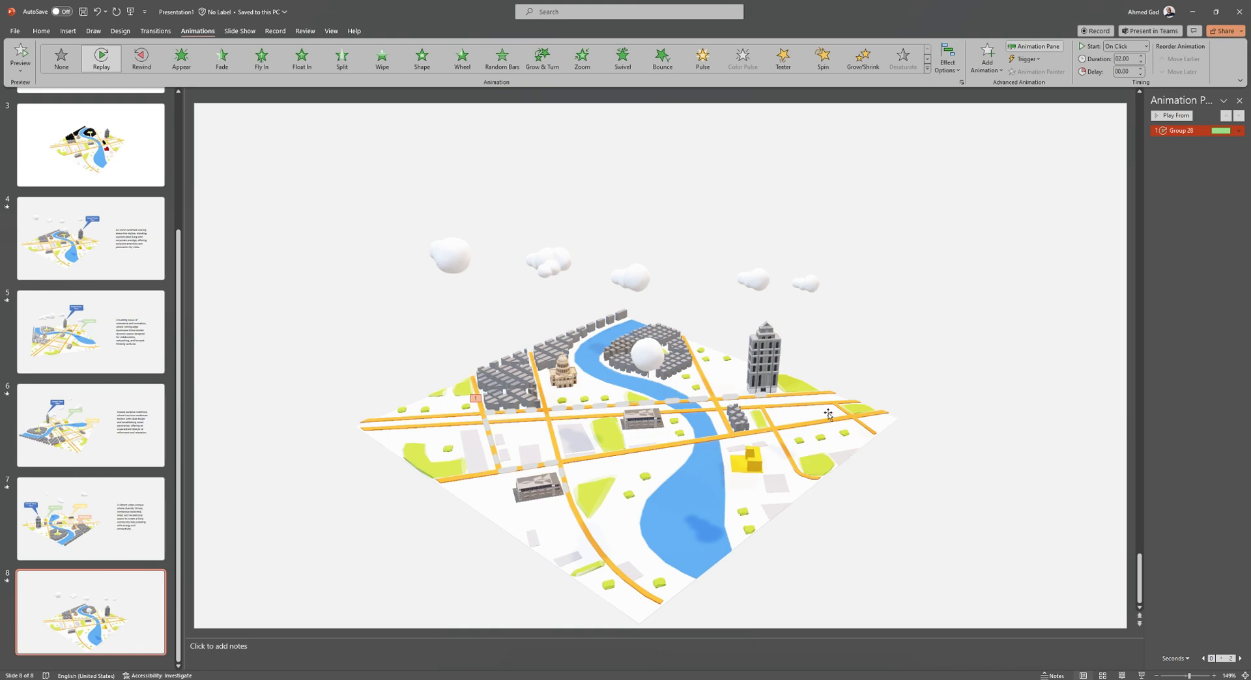
- Add the first outer shadow preset to the grouped route dashes
click(565, 488)
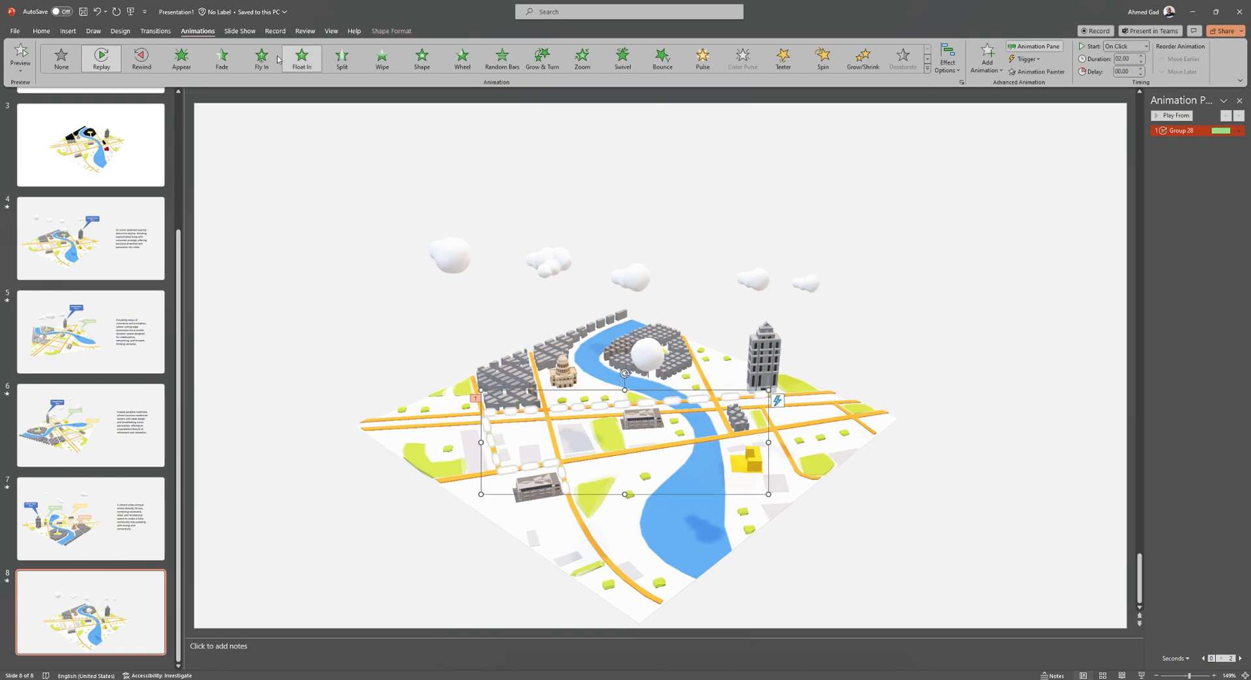
click(66, 31)
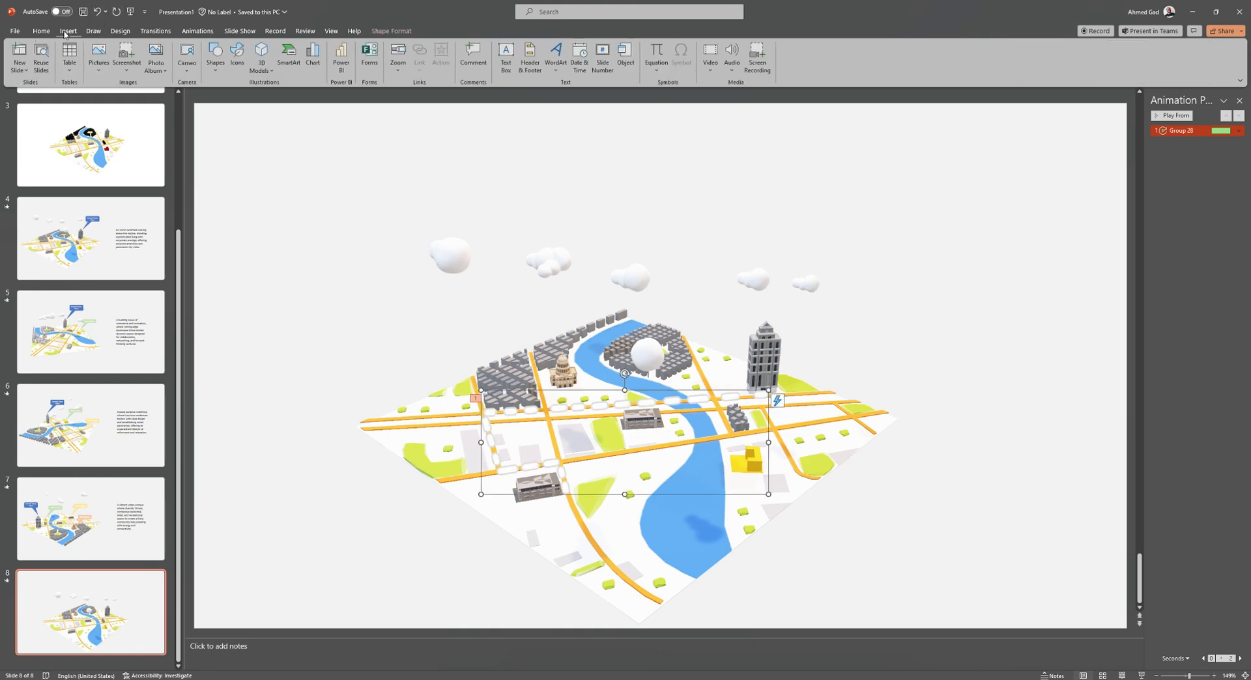
click(377, 32)
click(375, 71)
mouse_move(393, 122)
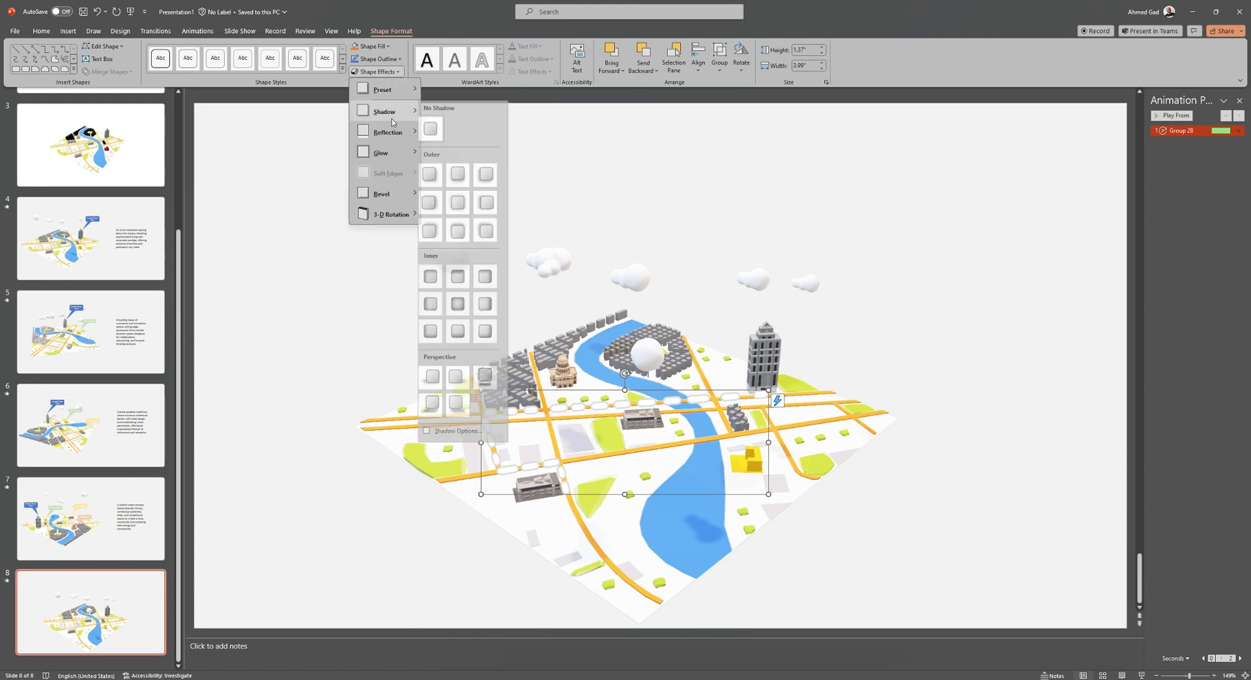
click(434, 177)
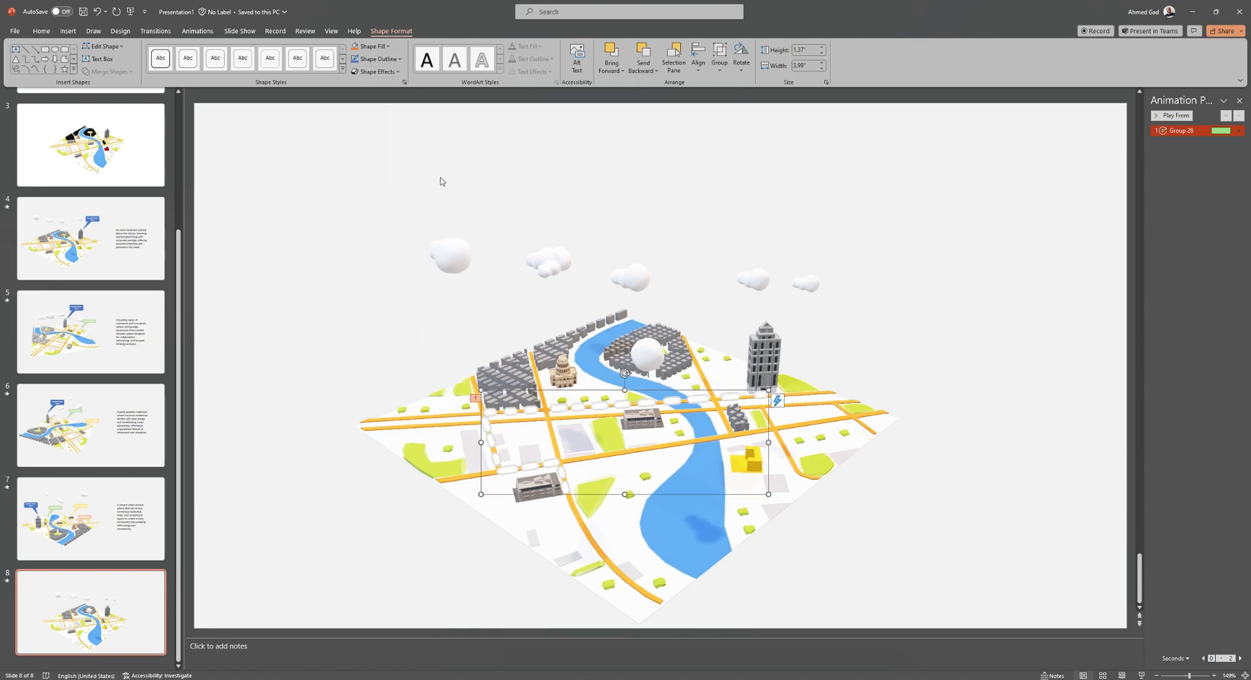
click(938, 266)
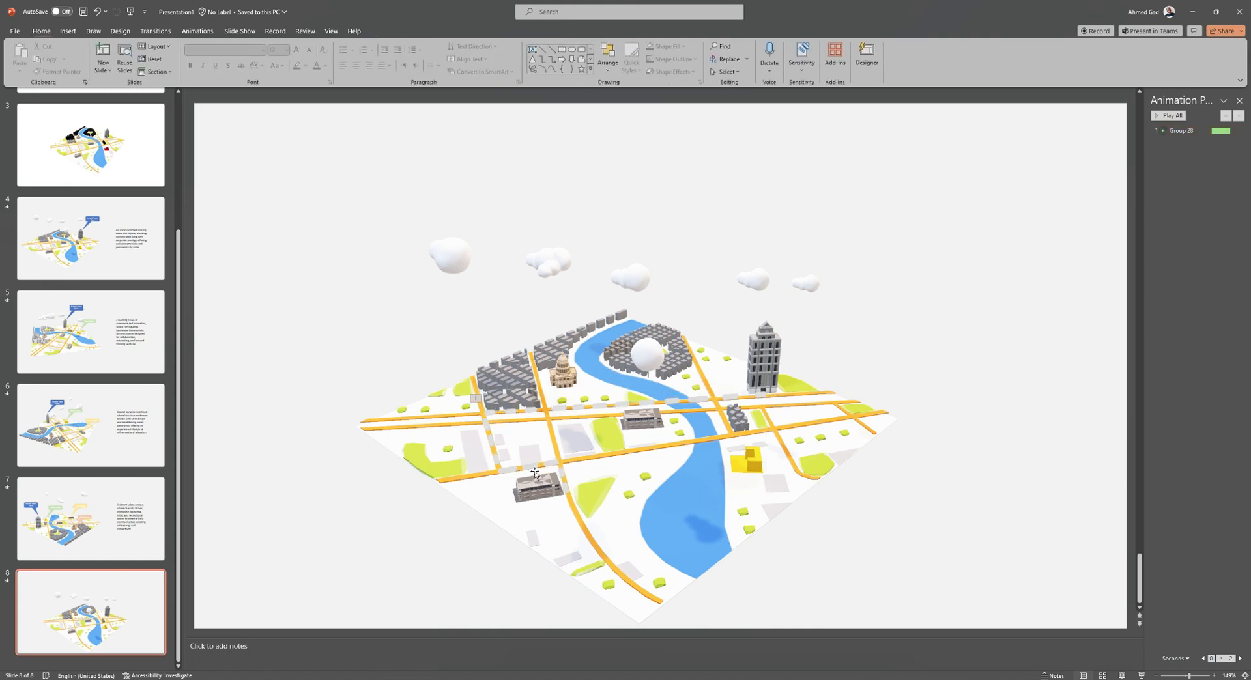
- Start the slide show from slide 7 to preview the transition into the route slide
click(562, 478)
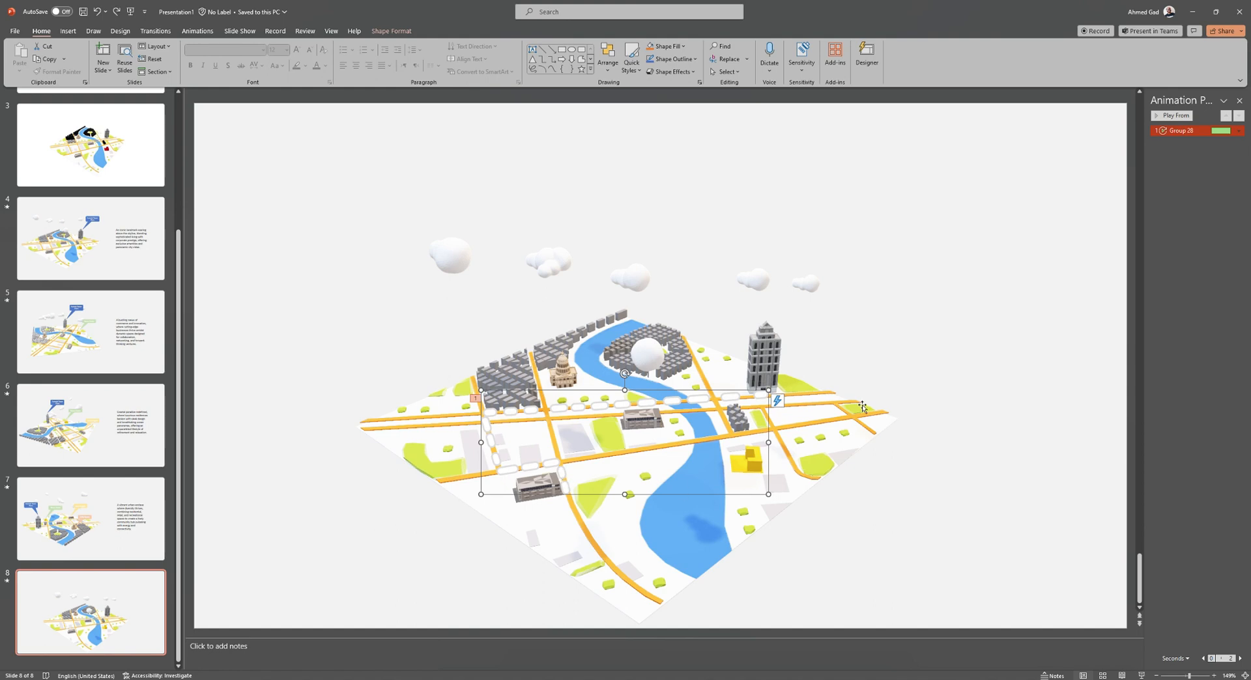
click(944, 299)
click(124, 514)
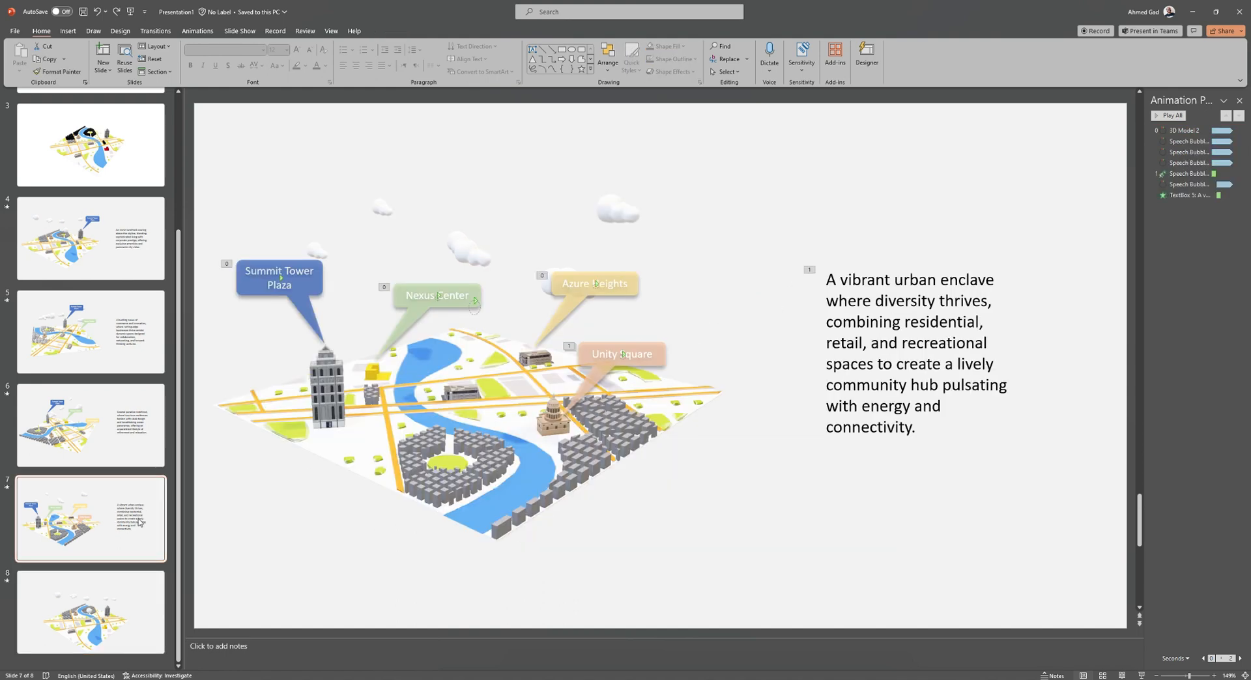
click(1143, 674)
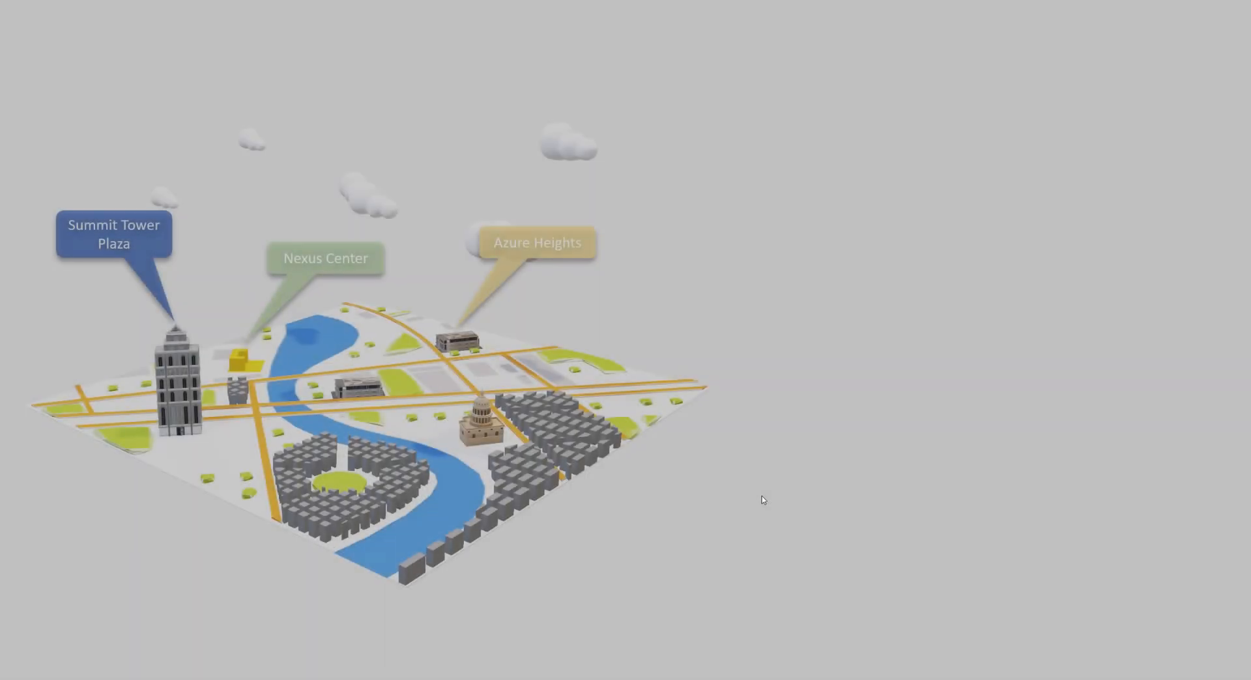